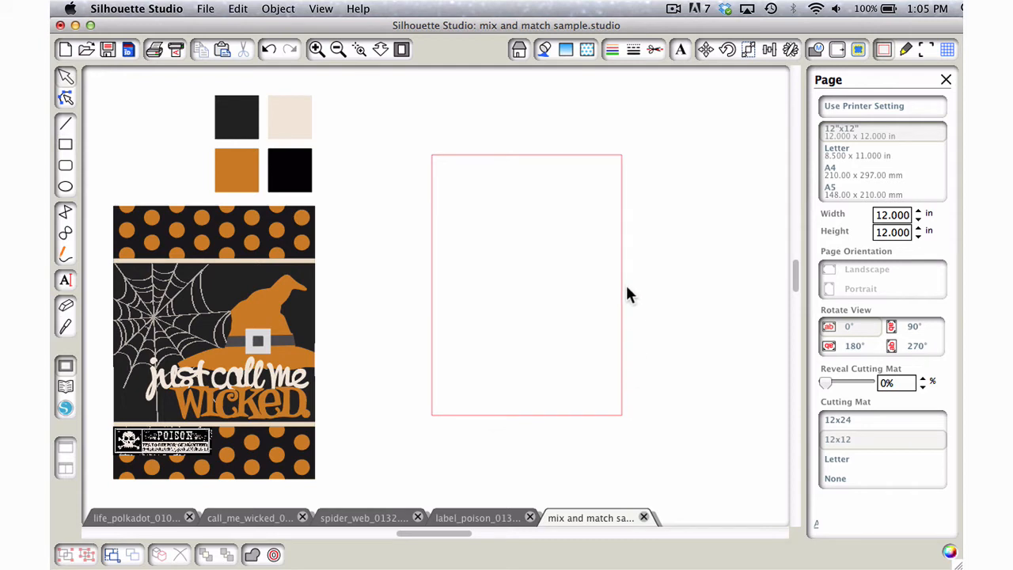
# Resize the empty red rectangle to 3 in wide and 4 in high
pyautogui.click(622, 295)
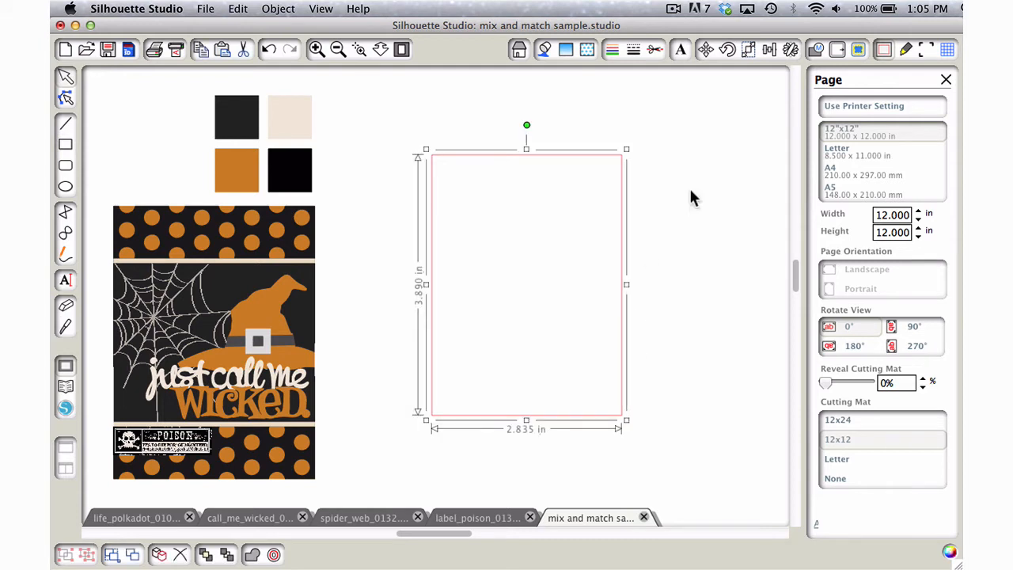
pyautogui.click(748, 50)
pyautogui.doubleClick(891, 282)
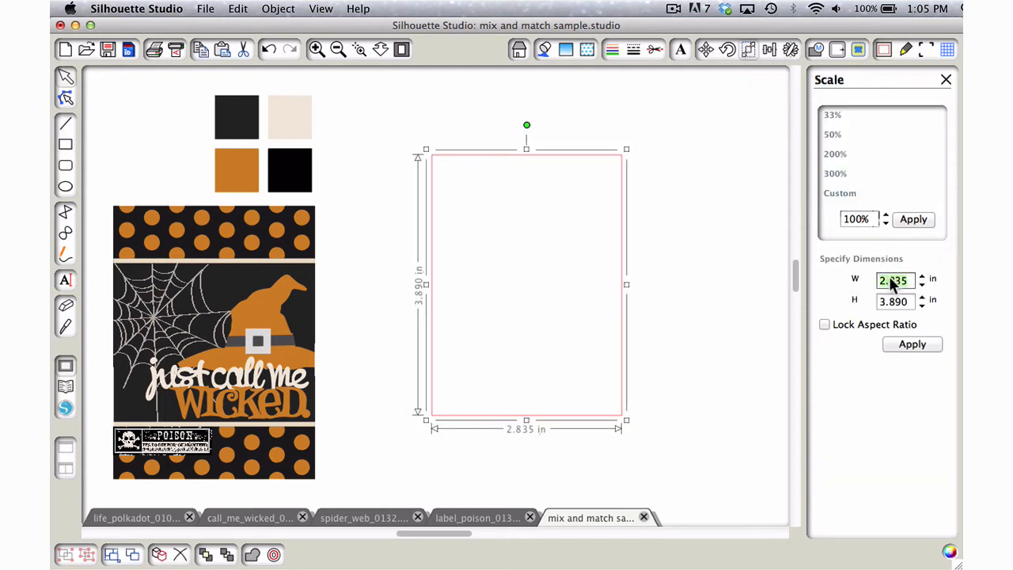
pyautogui.write('3')
pyautogui.press('Tab')
pyautogui.write('4')
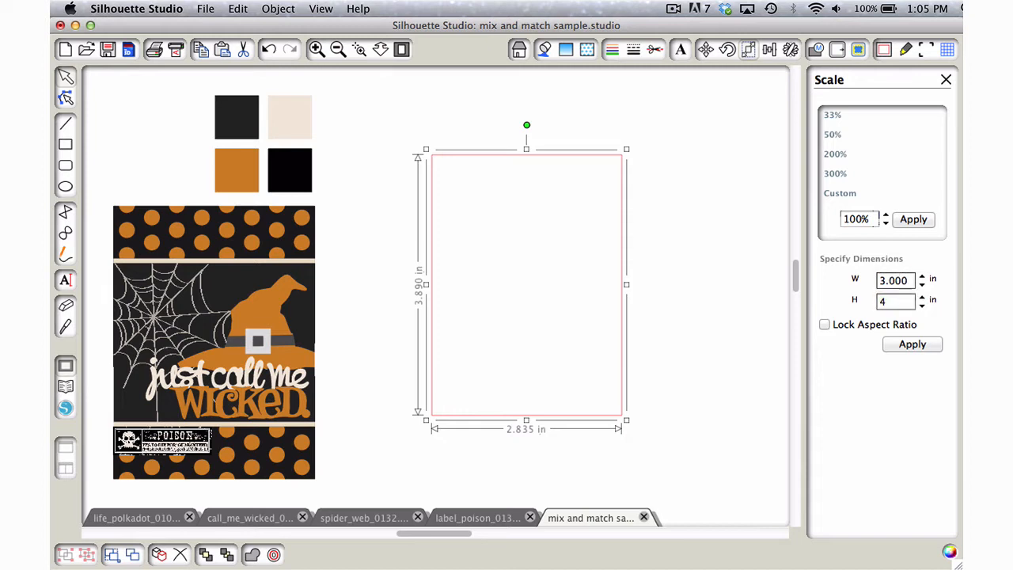
pyautogui.click(917, 347)
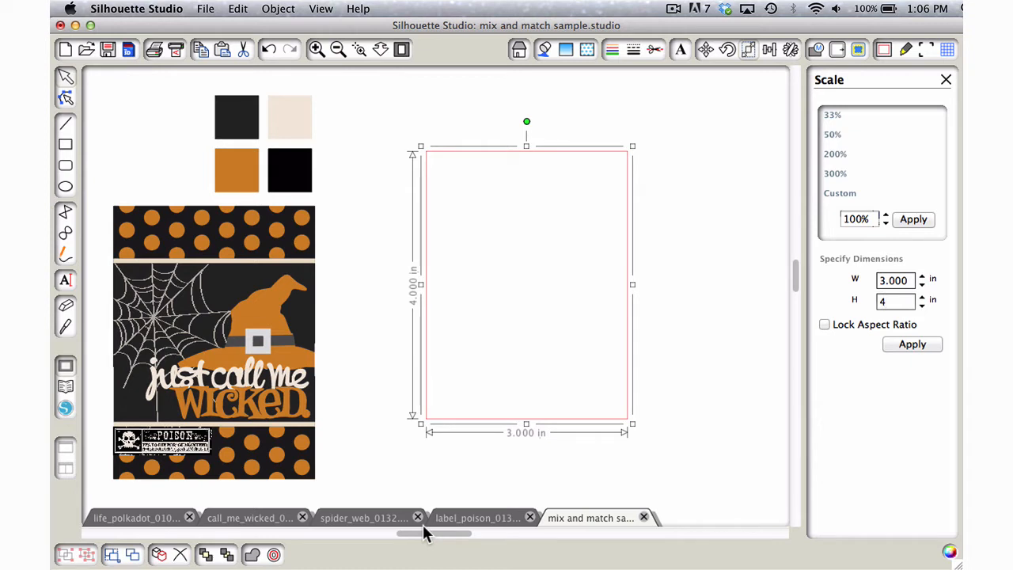
# Copy the larger polka-dot pattern from the life_polkadot_0103 file into the mix and match sample and place it over the rectangle
pyautogui.click(150, 517)
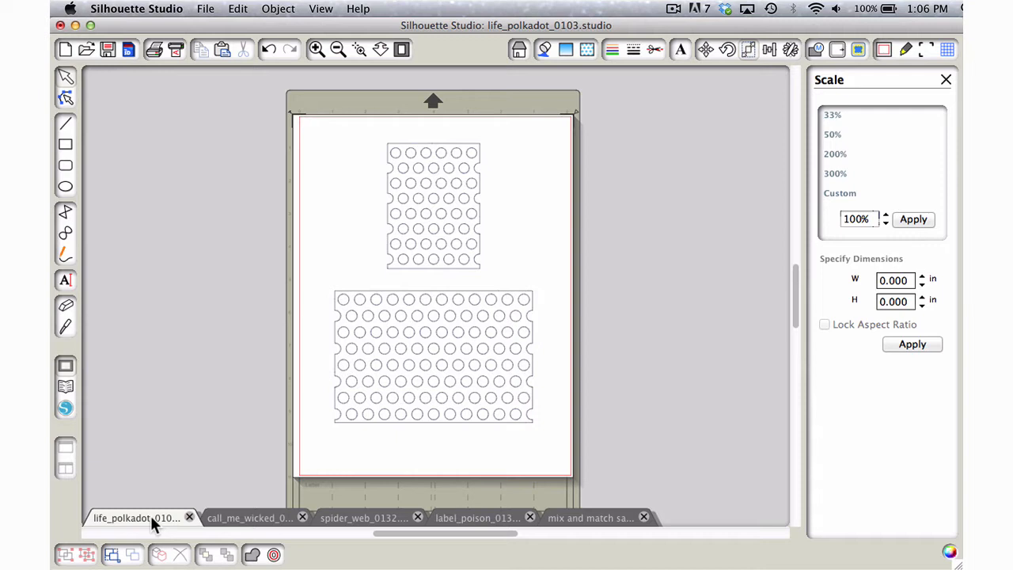
pyautogui.click(413, 337)
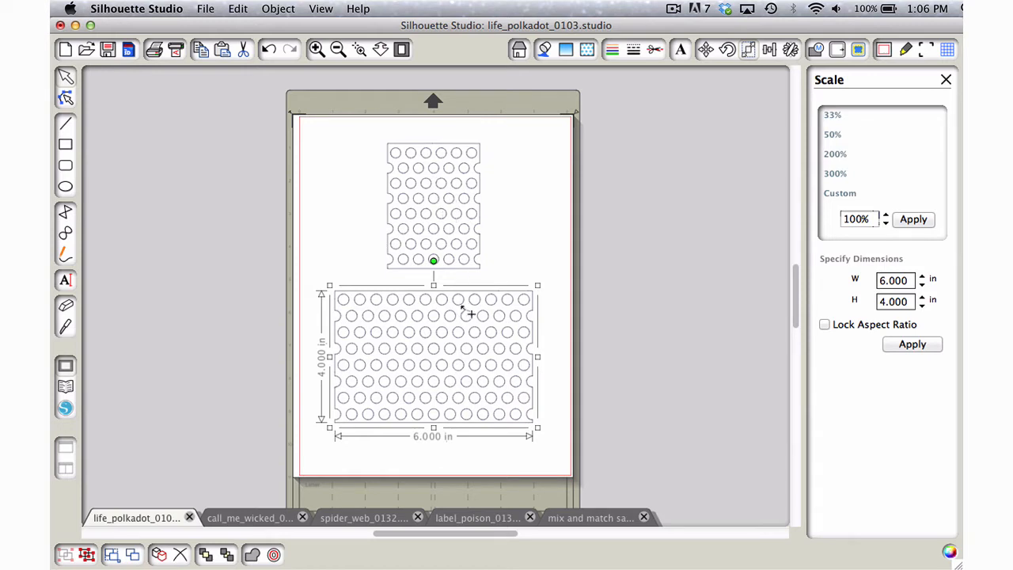
pyautogui.click(584, 515)
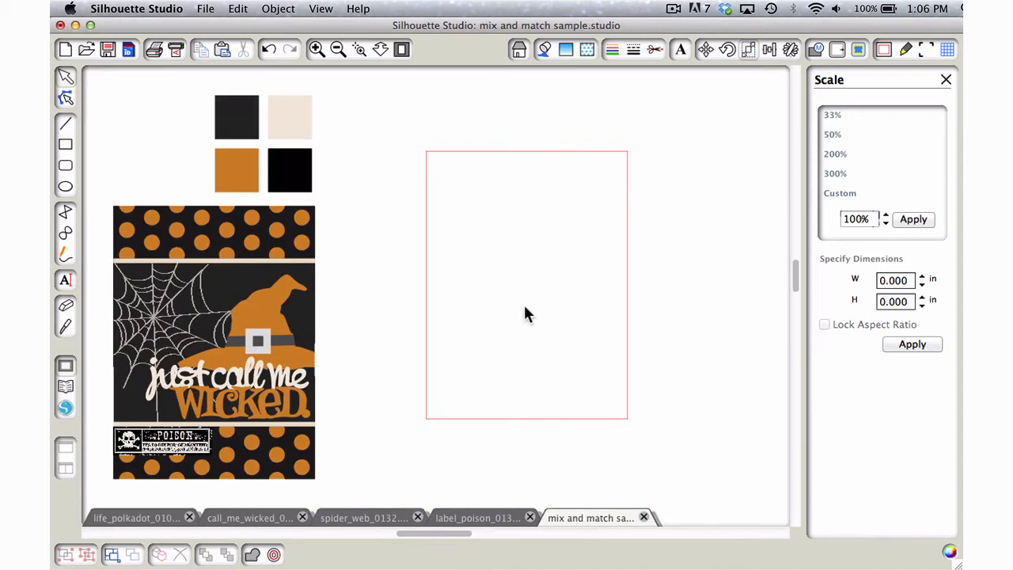
pyautogui.press('super+v')
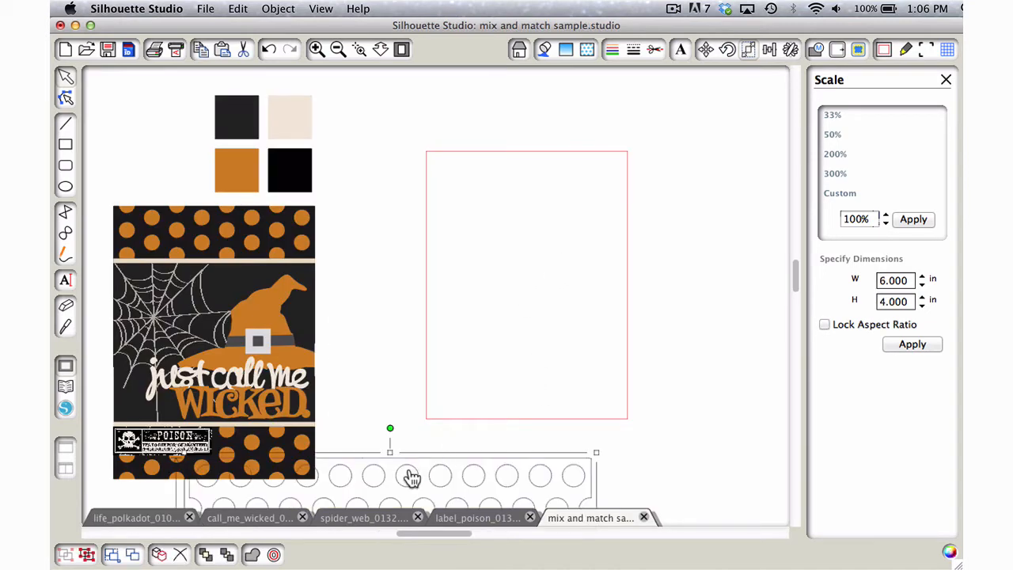
pyautogui.moveTo(409, 474); pyautogui.dragTo(601, 230)
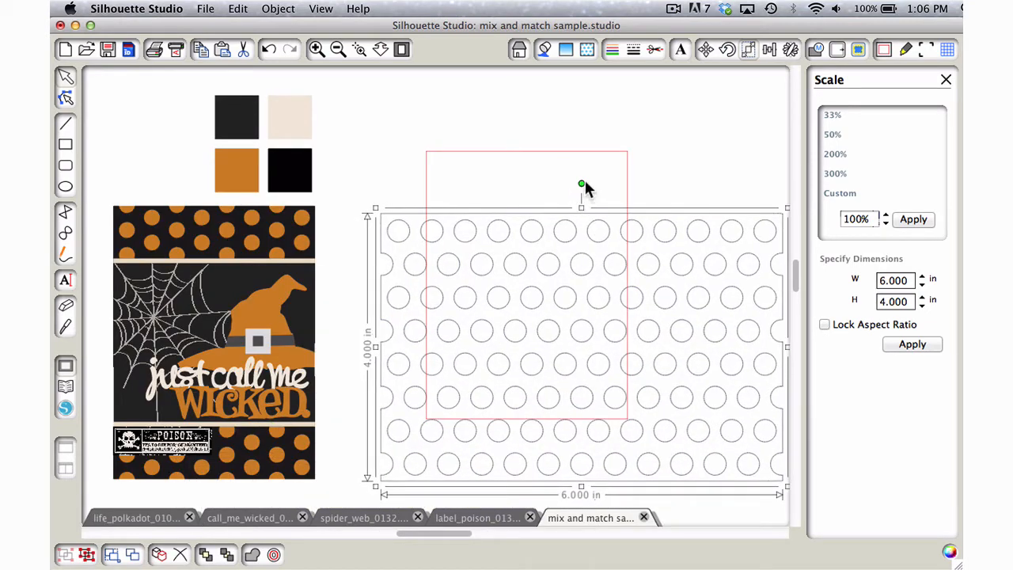
# Rotate the polka-dot pattern to portrait, scale its height value to 3 in with the aspect ratio locked, and position it over the rectangle
pyautogui.moveTo(577, 183); pyautogui.dragTo(417, 348)
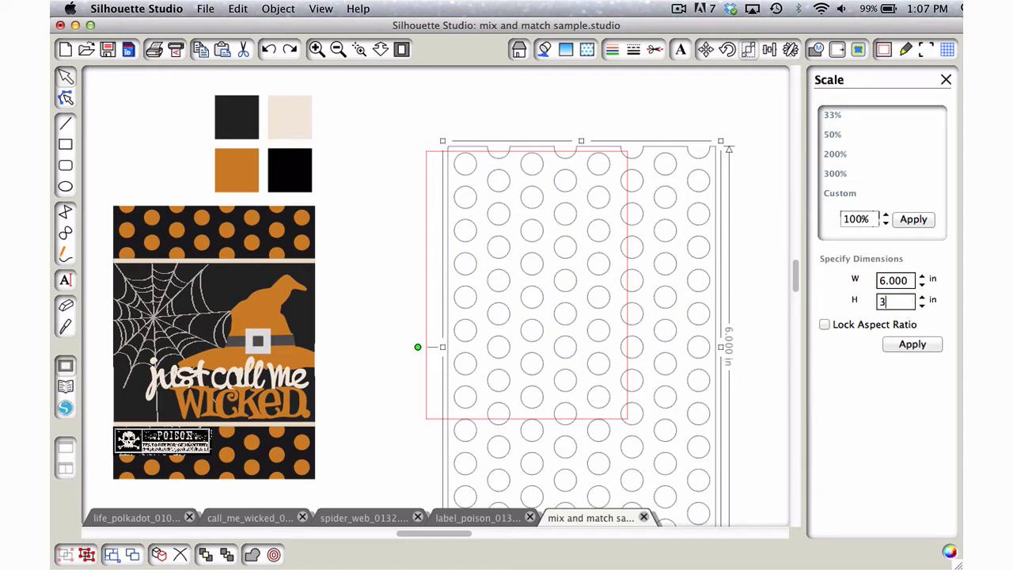
pyautogui.click(824, 324)
pyautogui.click(916, 342)
pyautogui.moveTo(615, 369); pyautogui.dragTo(563, 314)
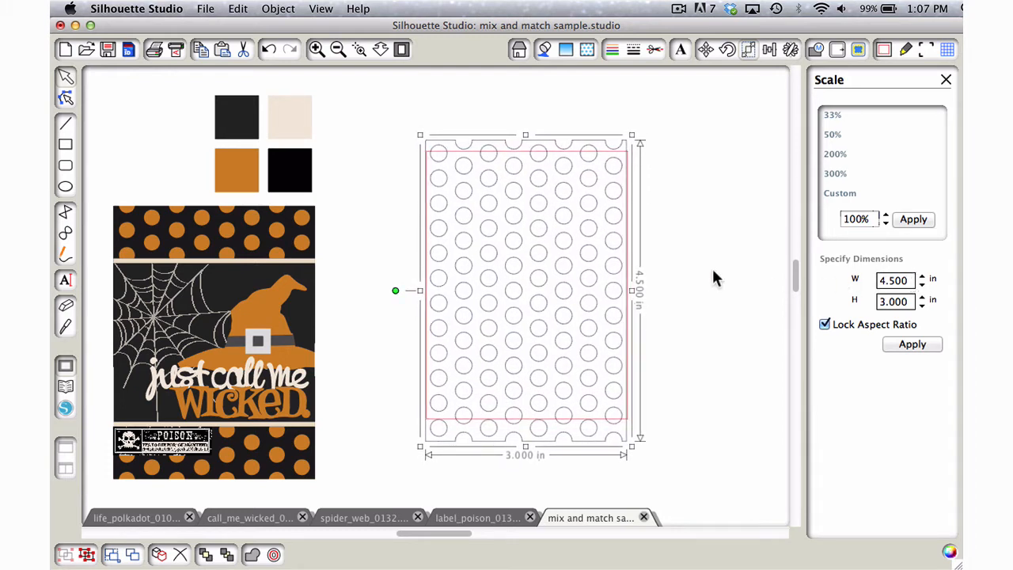
# Center the polka-dot pattern and the rectangle on each other
pyautogui.moveTo(666, 214); pyautogui.dragTo(463, 257)
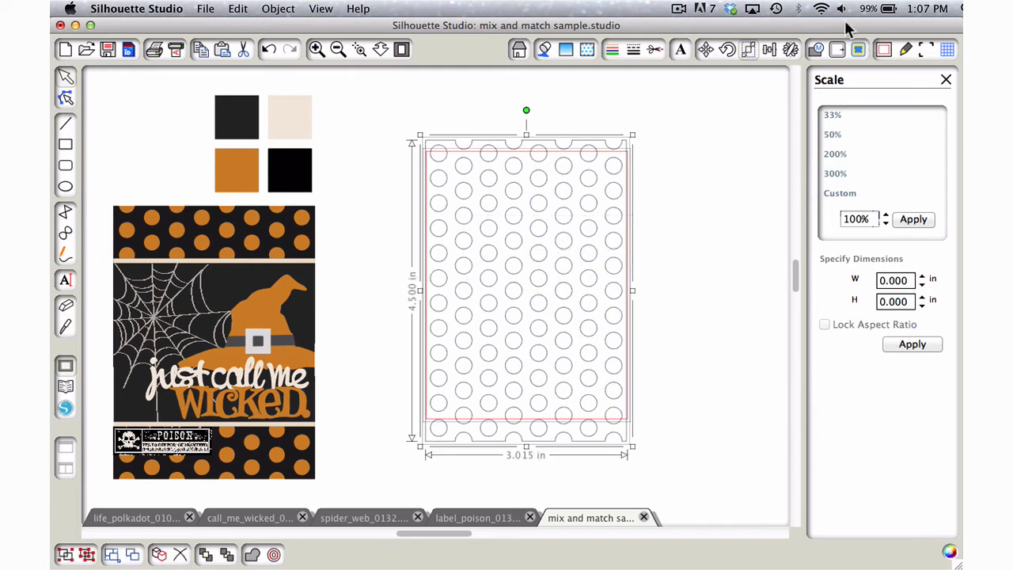
pyautogui.click(767, 47)
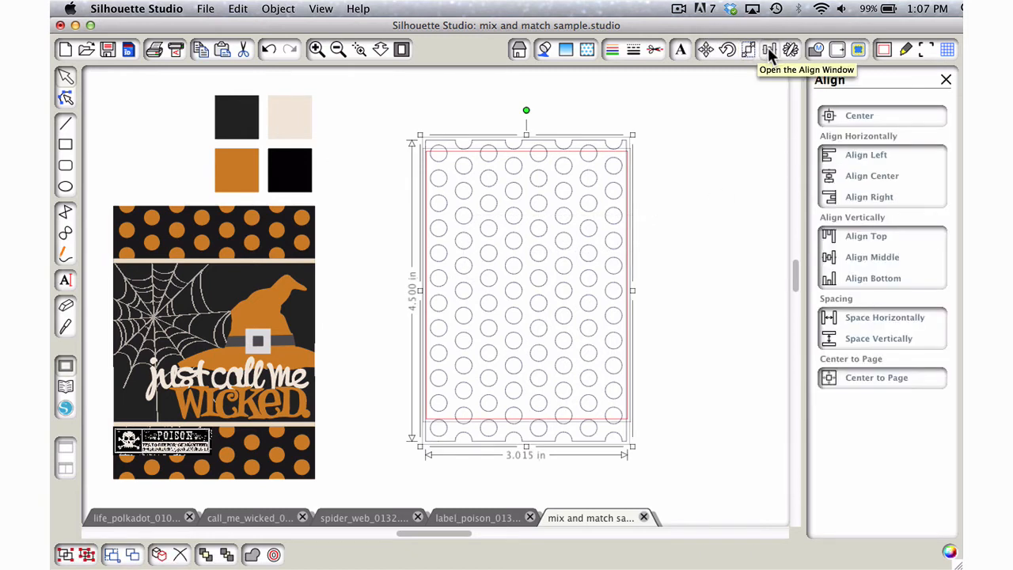
pyautogui.click(842, 116)
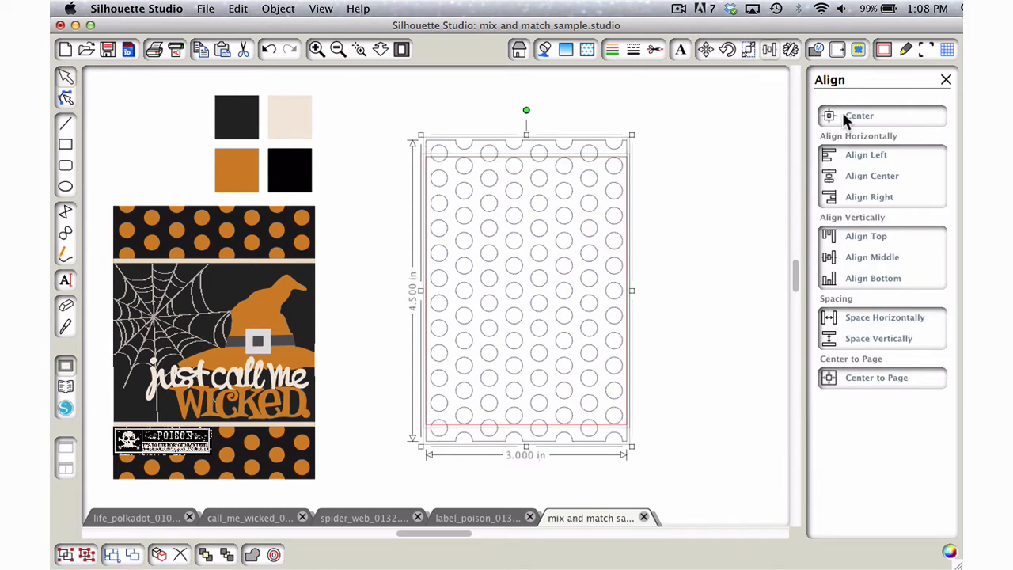
pyautogui.click(671, 156)
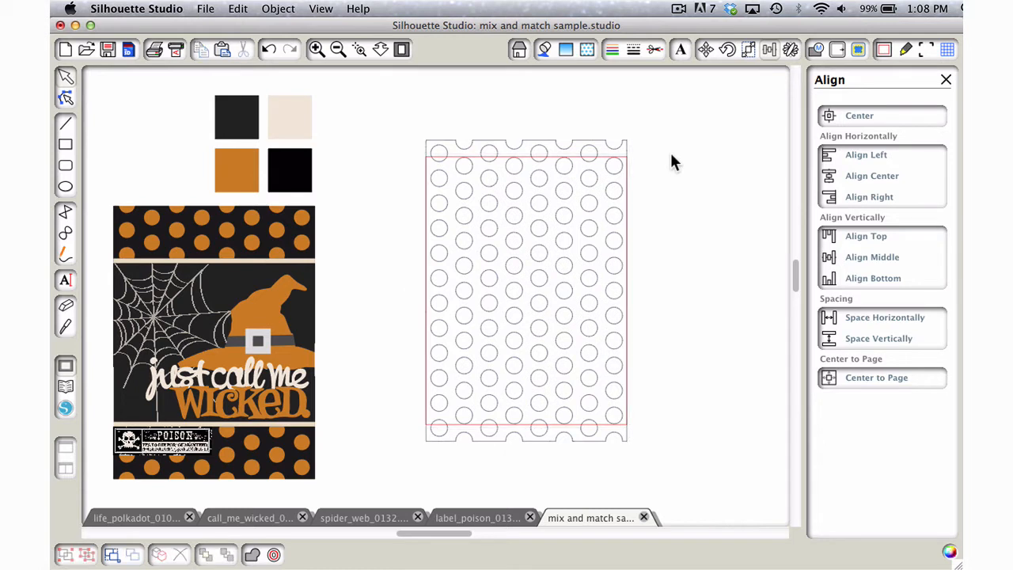
# Duplicate the 3 x 4 in rectangle in place and bring the polka-dot pattern to the front
pyautogui.click(479, 165)
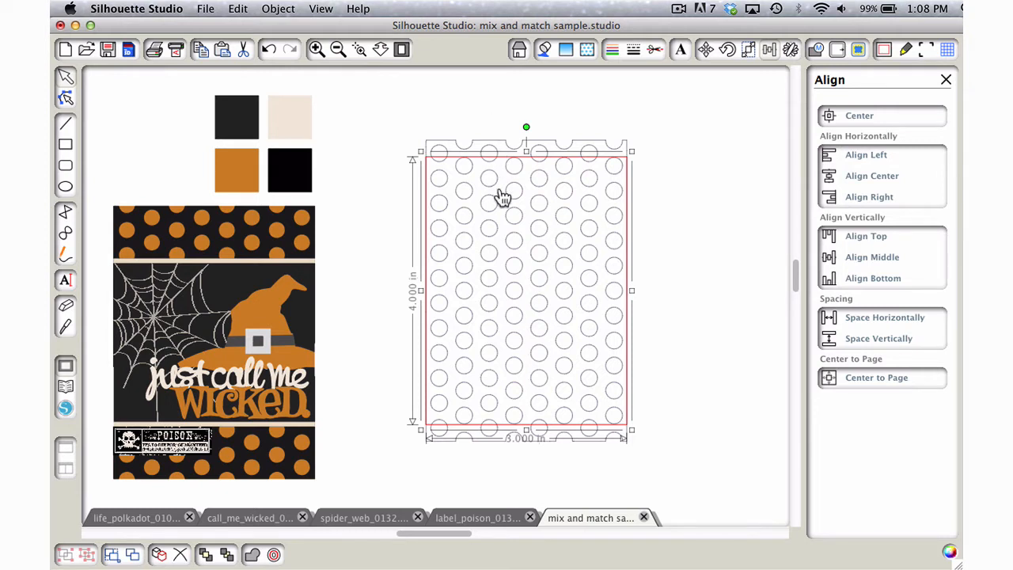
pyautogui.click(501, 192)
pyautogui.rightClick(499, 188)
pyautogui.click(583, 521)
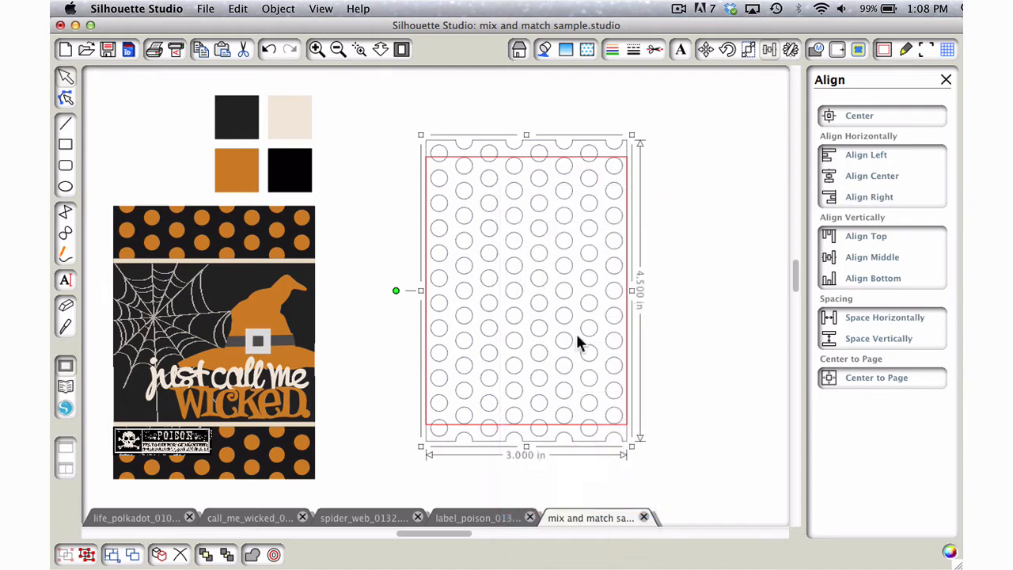
# Turn the polka-dot pattern into a compound path
pyautogui.click(622, 151)
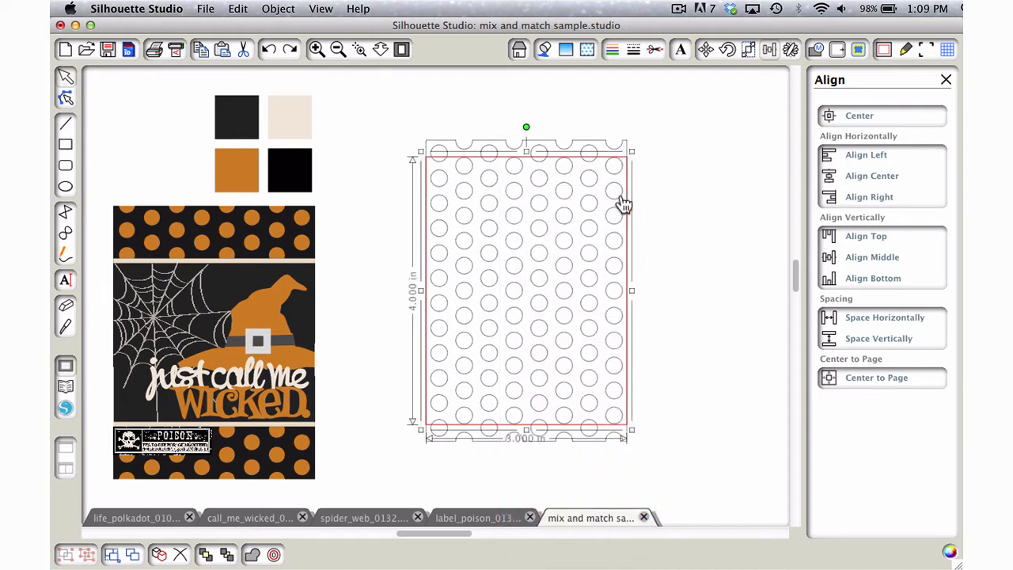
pyautogui.click(579, 147)
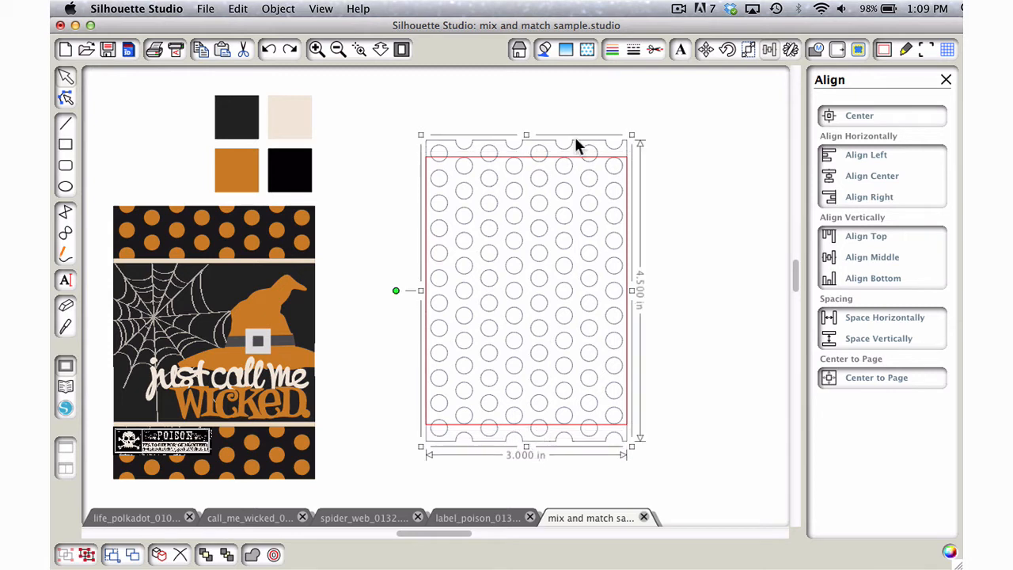
pyautogui.rightClick(538, 287)
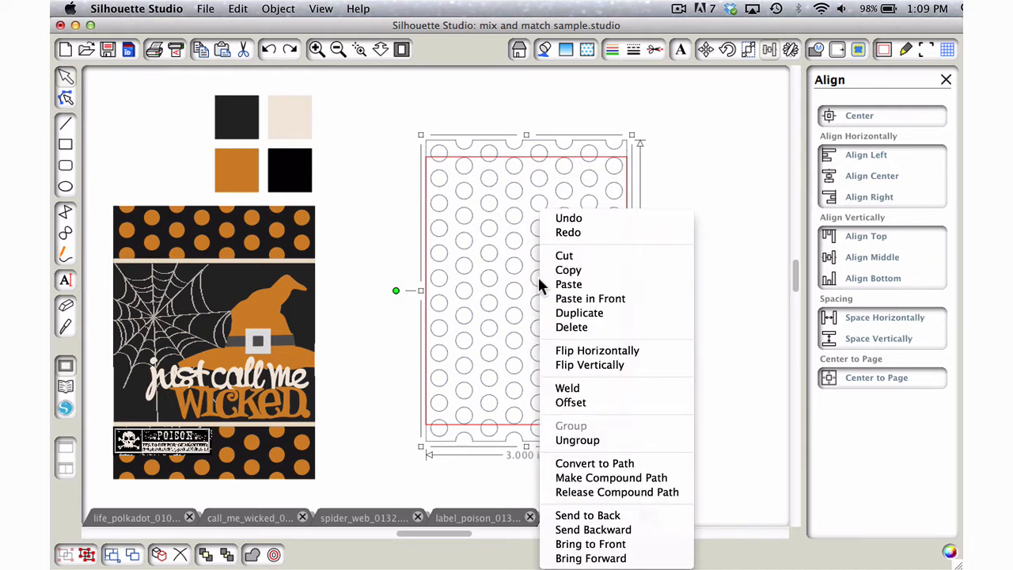
pyautogui.click(666, 479)
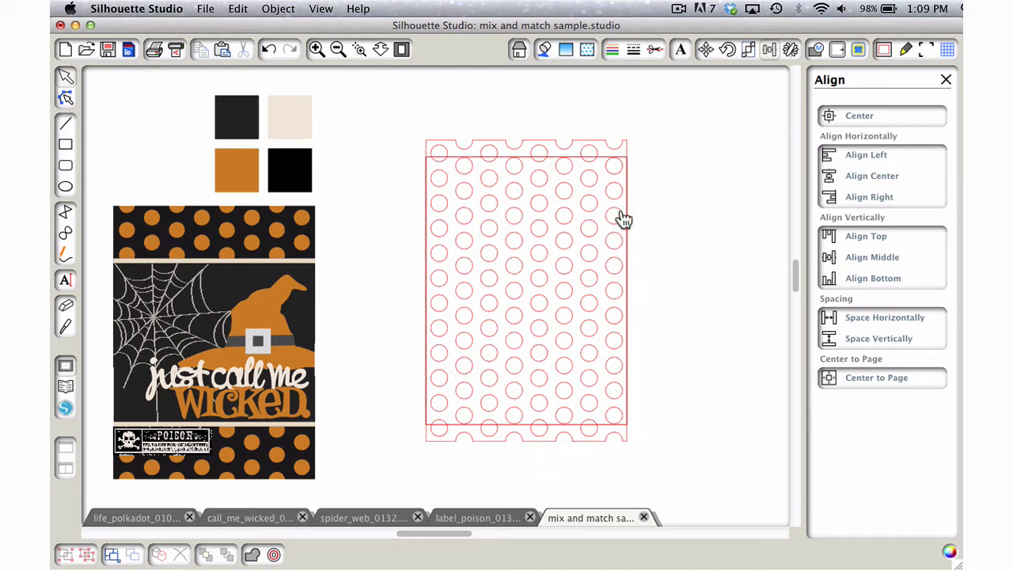
# Crop the polka-dot pattern to the outline of one 3 x 4 in rectangle
pyautogui.click(628, 144)
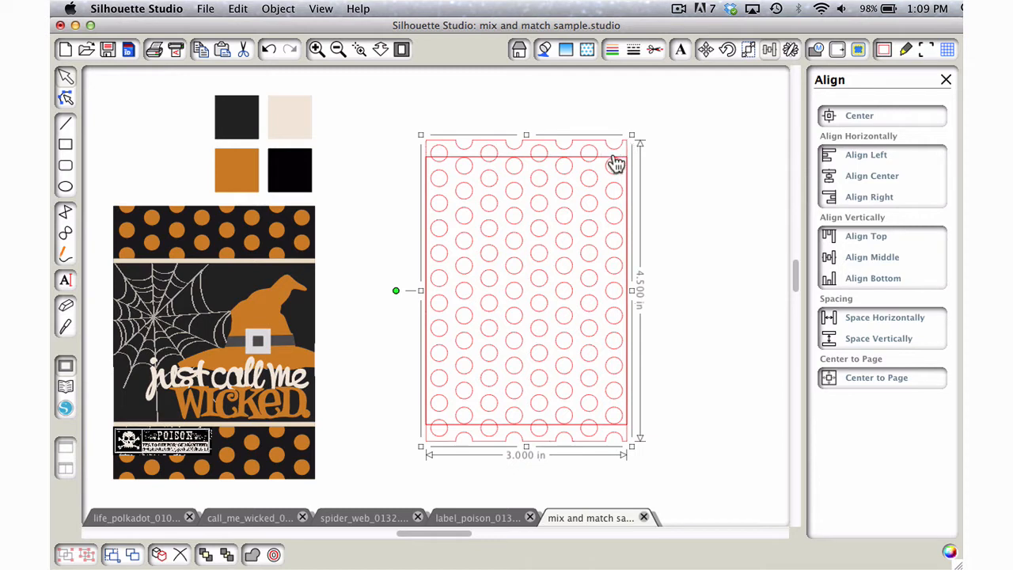
pyautogui.keyDown('shift'); pyautogui.click(606, 157); pyautogui.keyUp('shift')
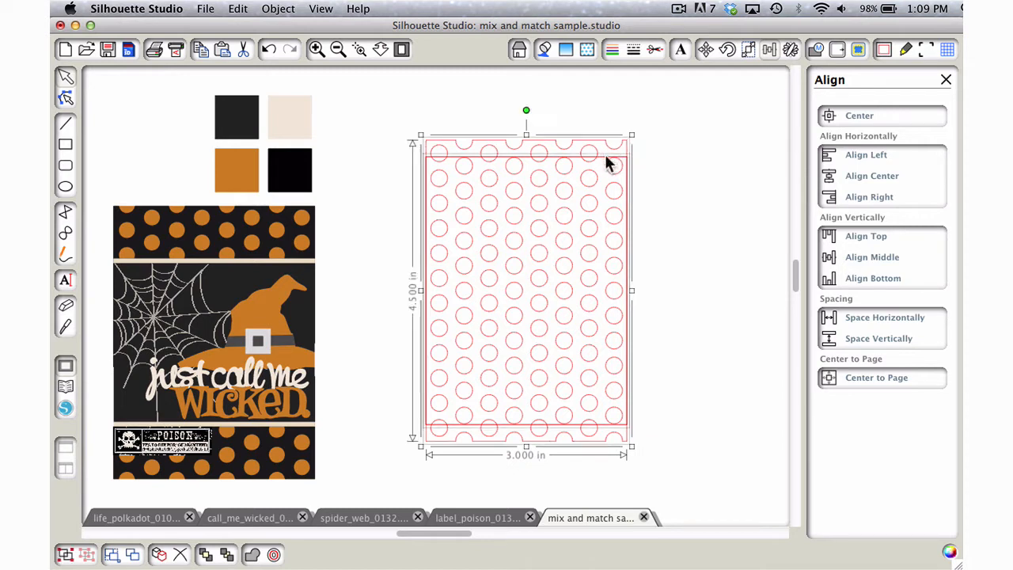
pyautogui.click(815, 50)
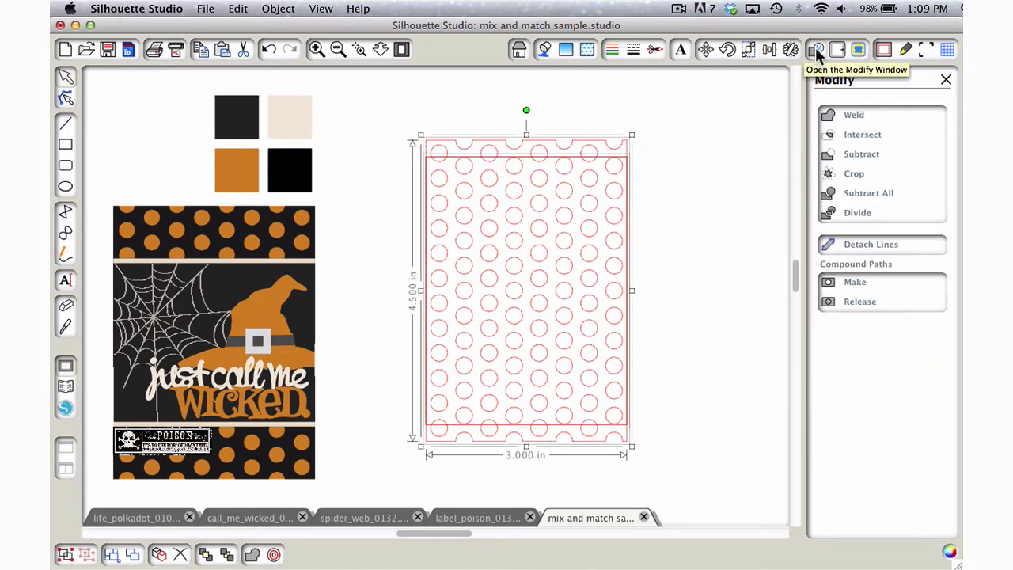
pyautogui.click(827, 176)
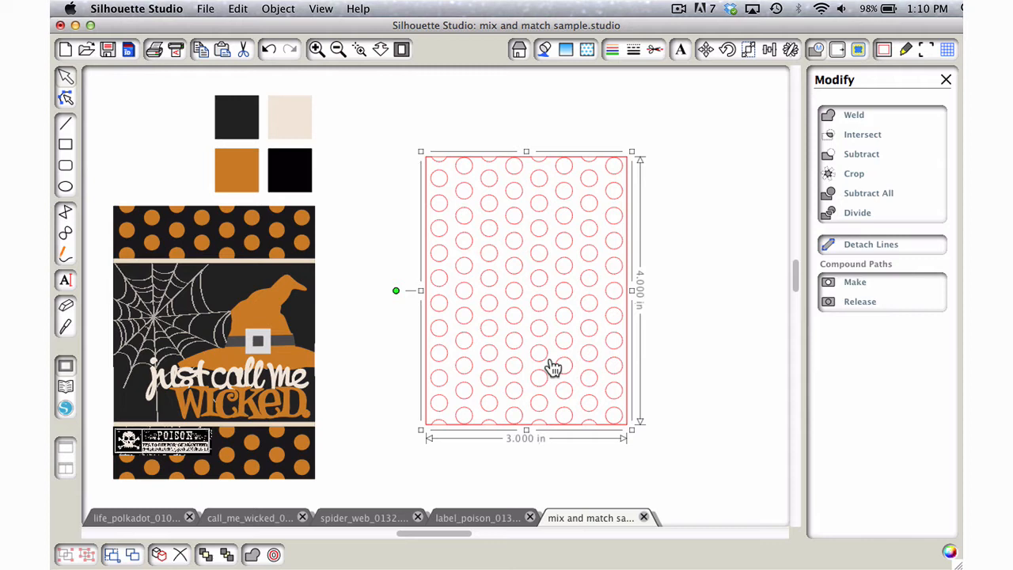
# Fill the cropped polka-dot pattern with the black sampled from the solid black swatch
pyautogui.click(545, 50)
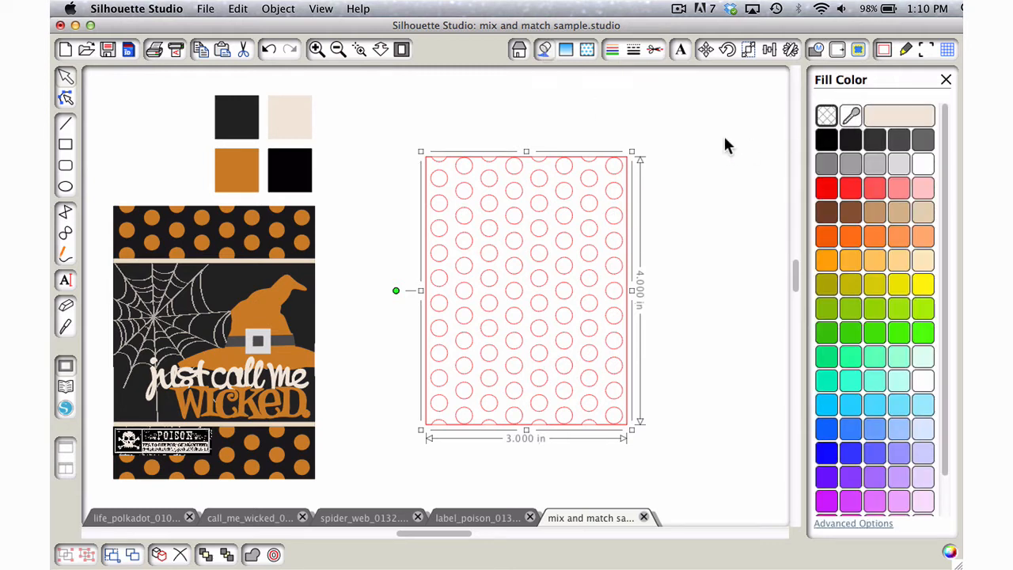
pyautogui.click(851, 116)
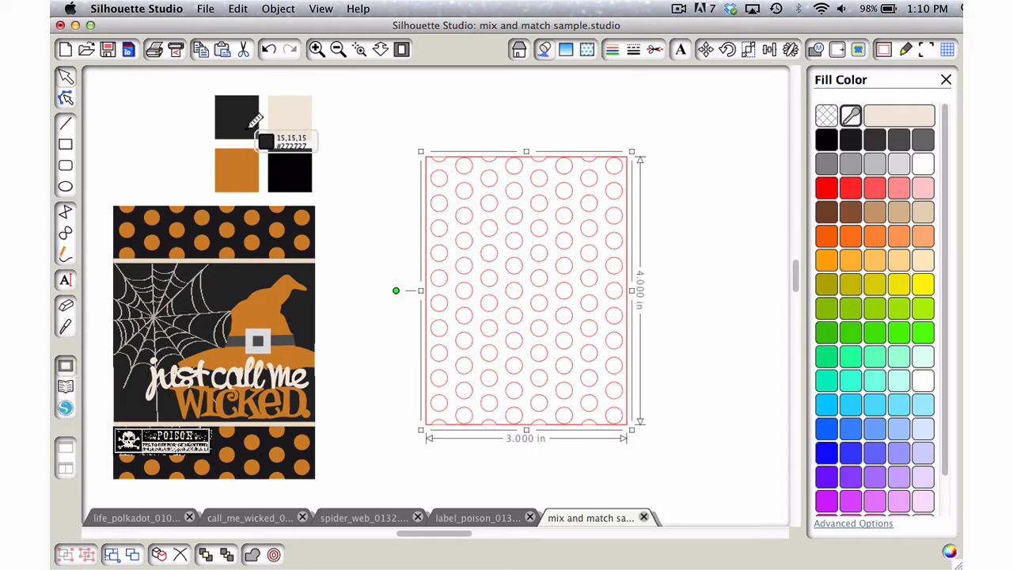
pyautogui.click(305, 160)
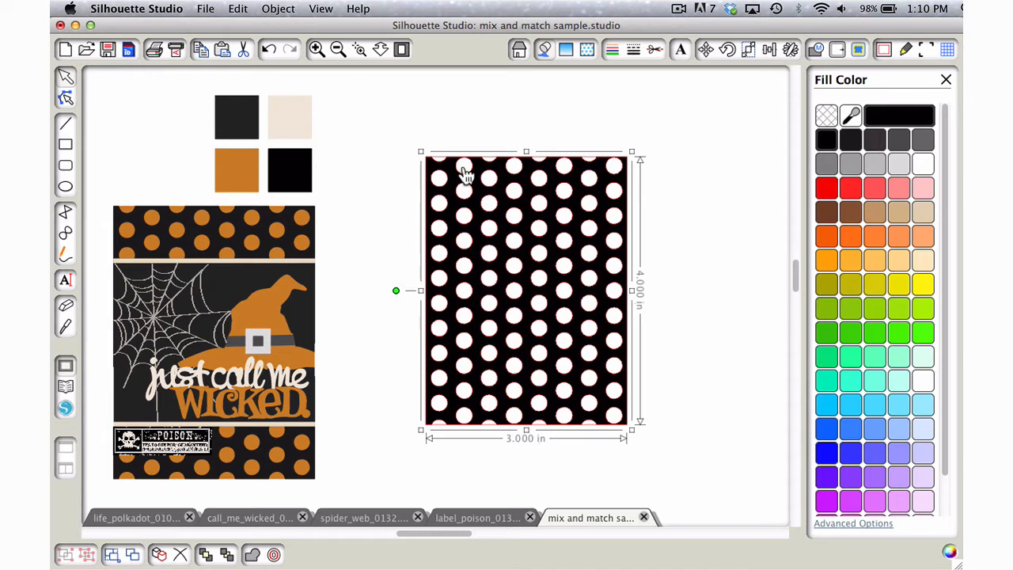
pyautogui.click(473, 130)
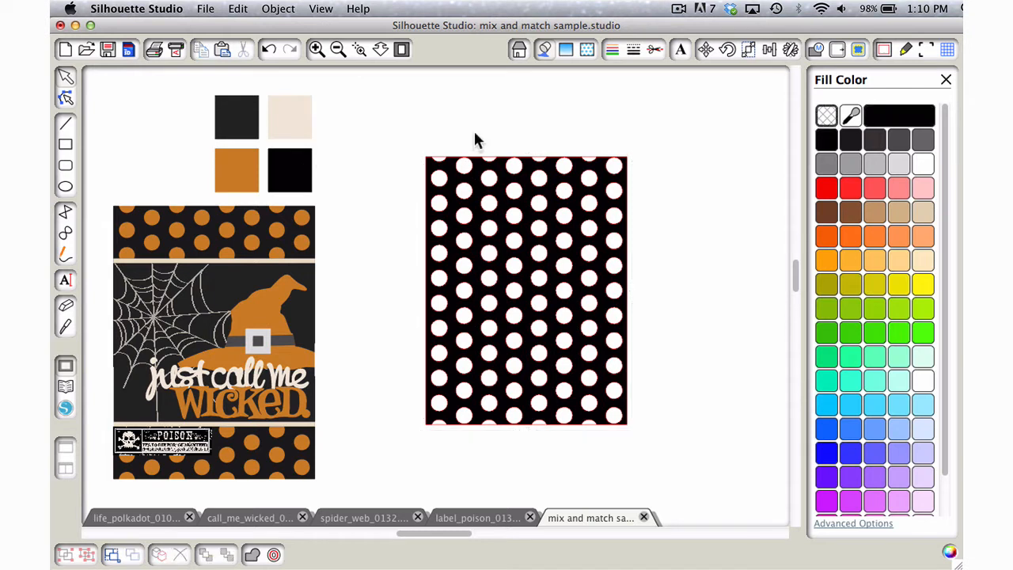
# Nudge the polka-dot pattern down to expose the rectangle beneath, and fill that rectangle with the orange sampled from the swatch
pyautogui.click(464, 177)
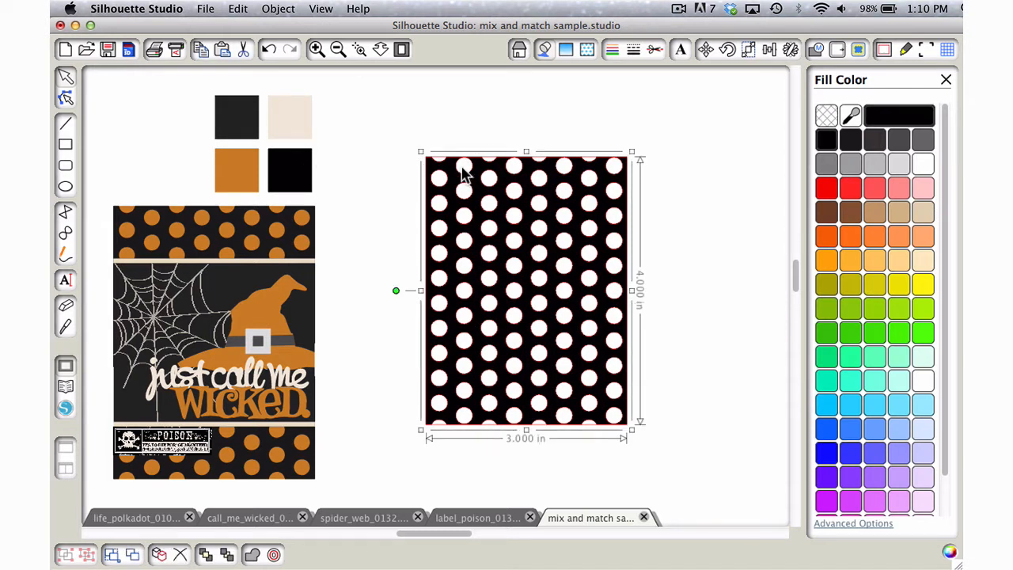
pyautogui.press('Down')
pyautogui.press('Down')
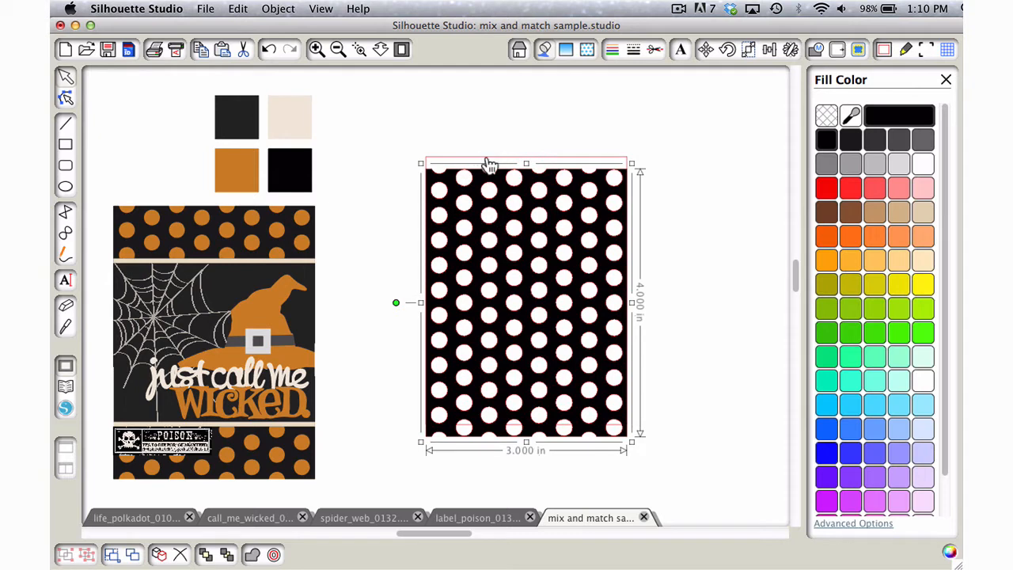
pyautogui.click(487, 159)
pyautogui.click(851, 117)
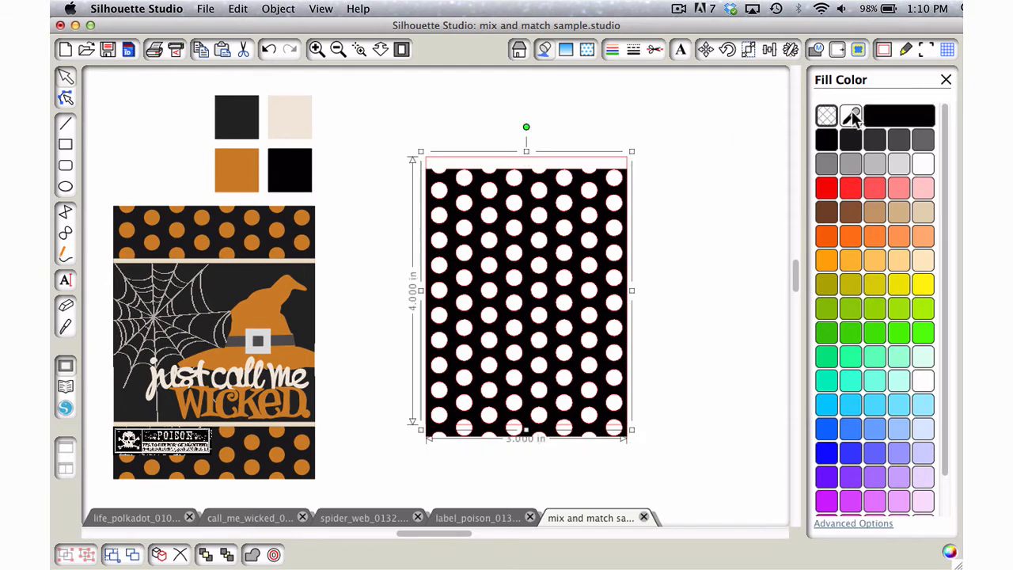
pyautogui.click(235, 158)
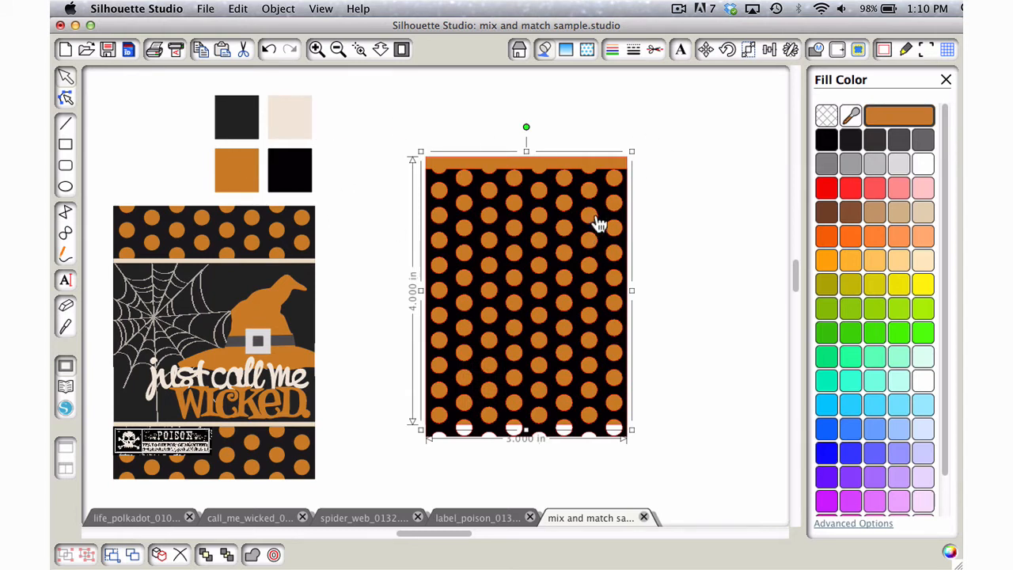
pyautogui.click(665, 186)
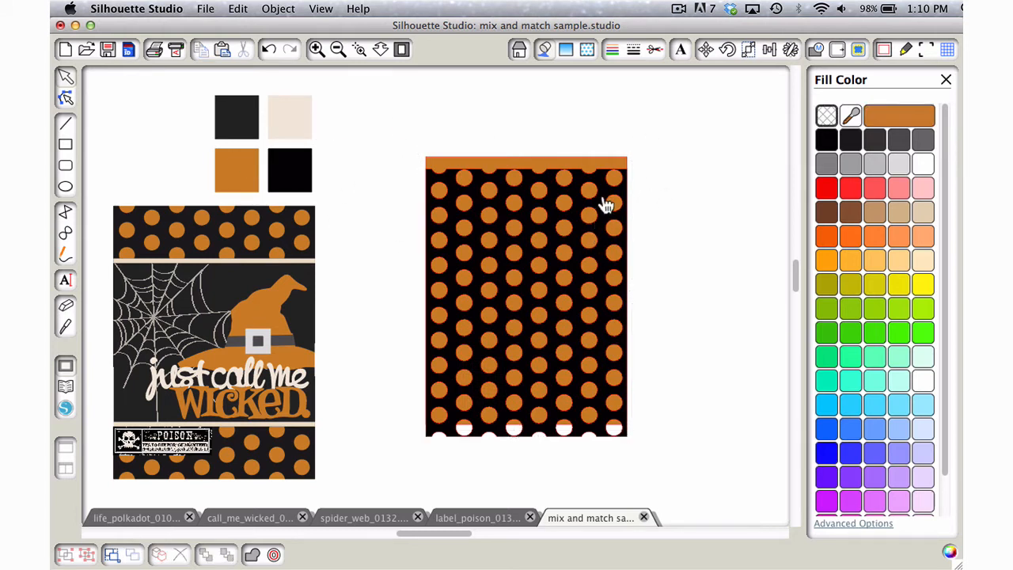
# Nudge the polka-dot pattern back up over the orange rectangle and remove the line color from both shapes
pyautogui.click(609, 202)
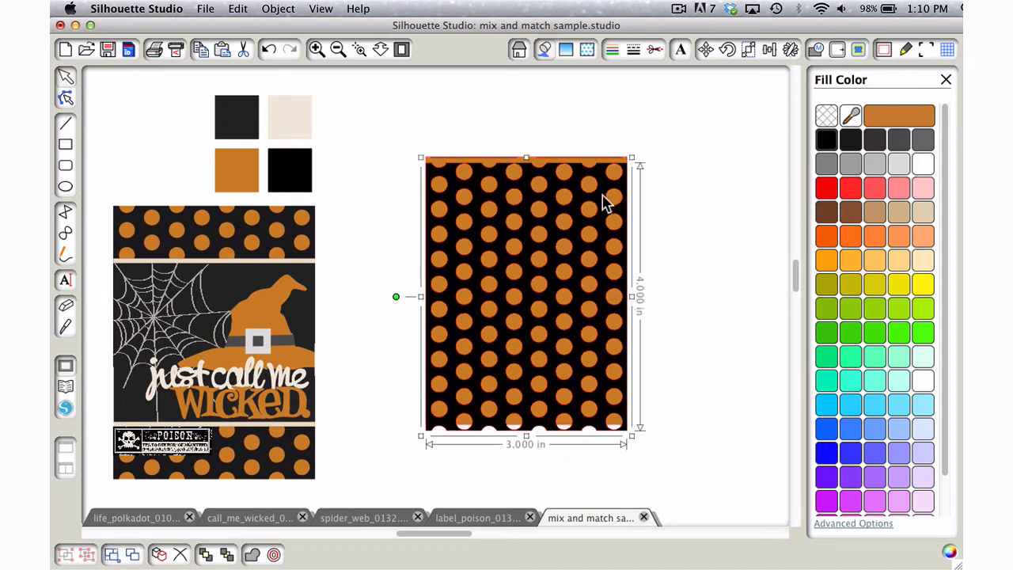
pyautogui.moveTo(688, 134); pyautogui.dragTo(556, 252)
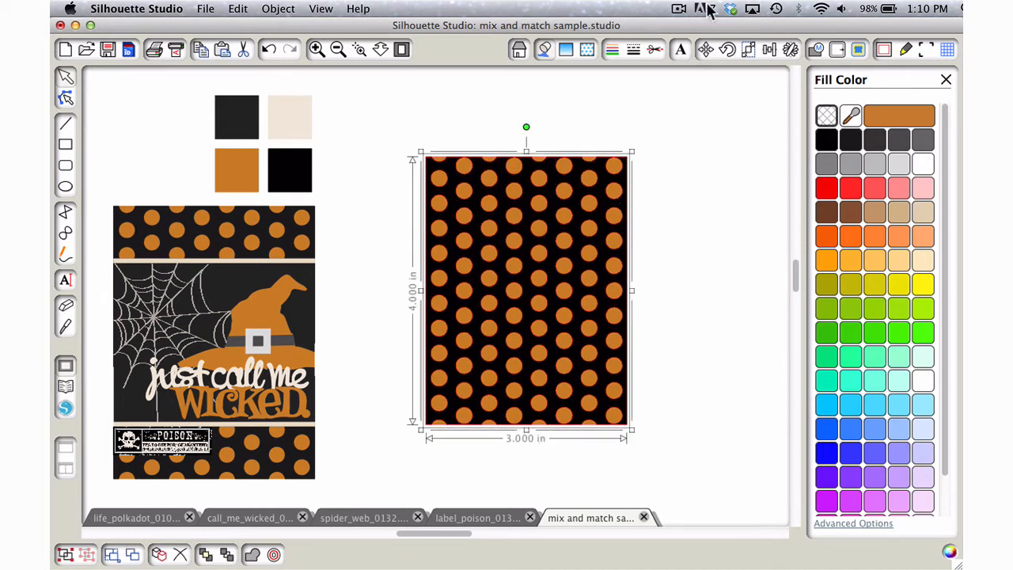
pyautogui.click(611, 50)
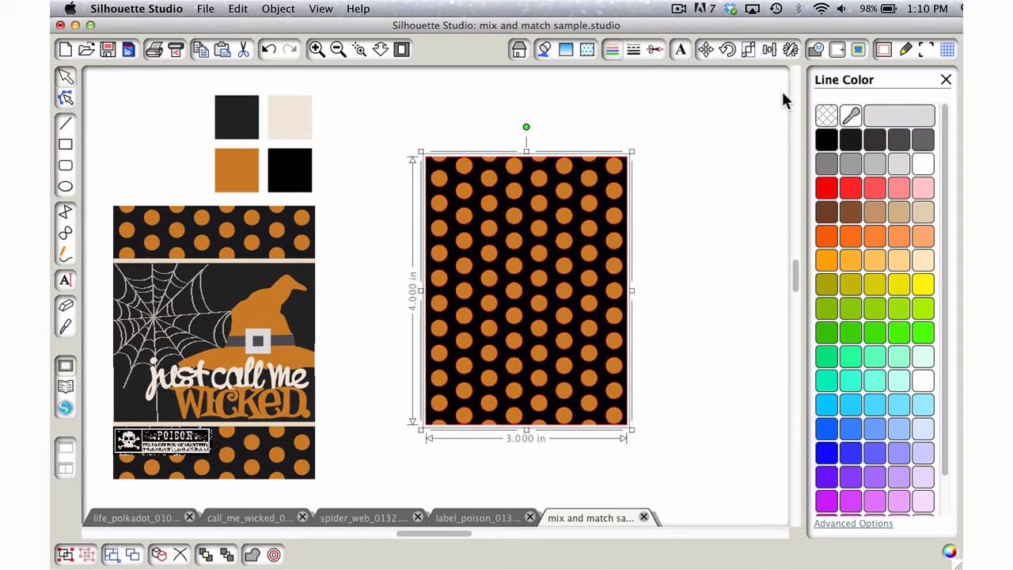
pyautogui.click(826, 116)
pyautogui.click(708, 150)
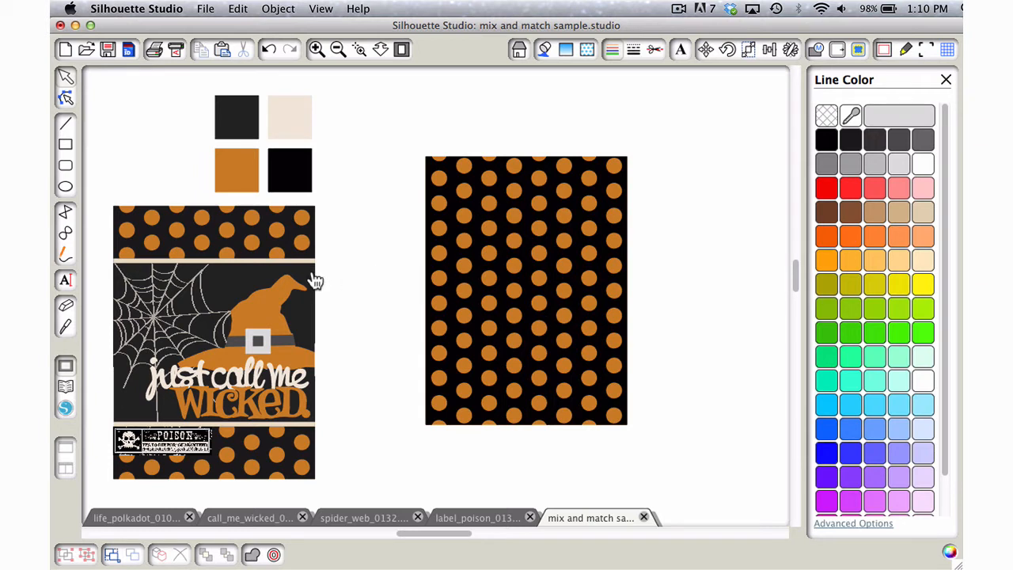
# Draw a rectangle about 3 x 2.135 in across the card's middle and fill it with the charcoal sampled from the dark gray swatch
pyautogui.click(66, 144)
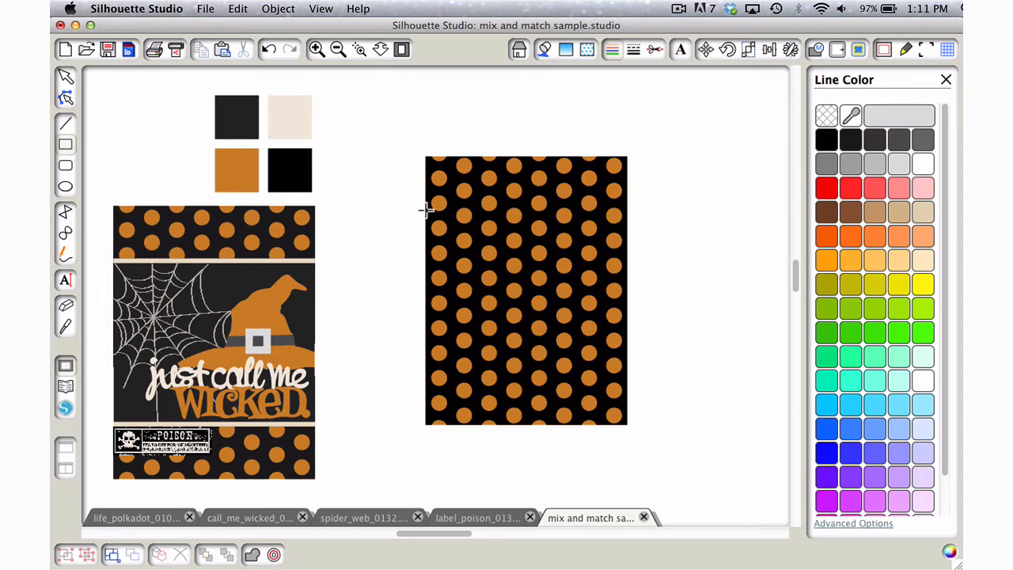
pyautogui.moveTo(425, 214); pyautogui.dragTo(625, 353)
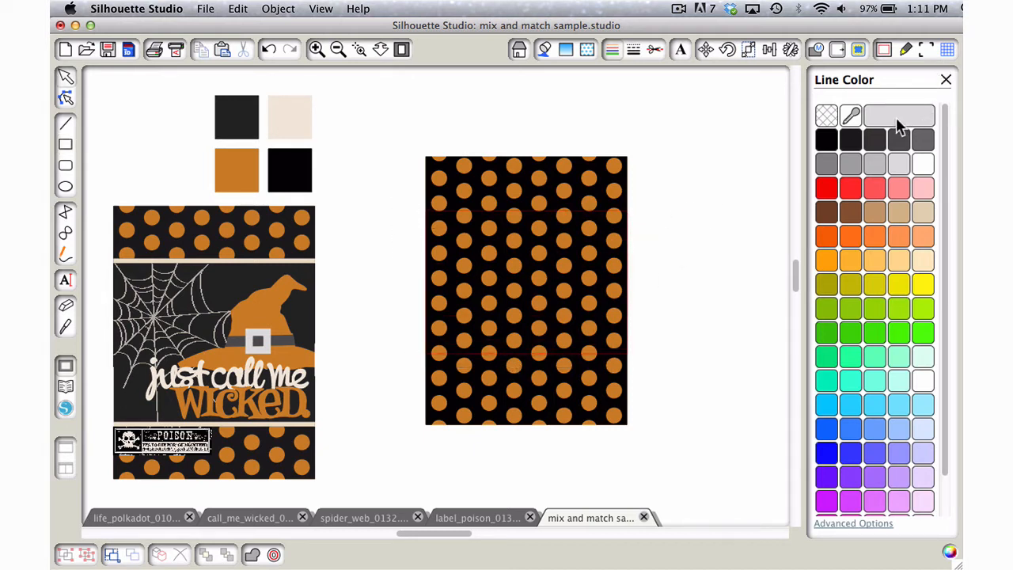
pyautogui.click(544, 49)
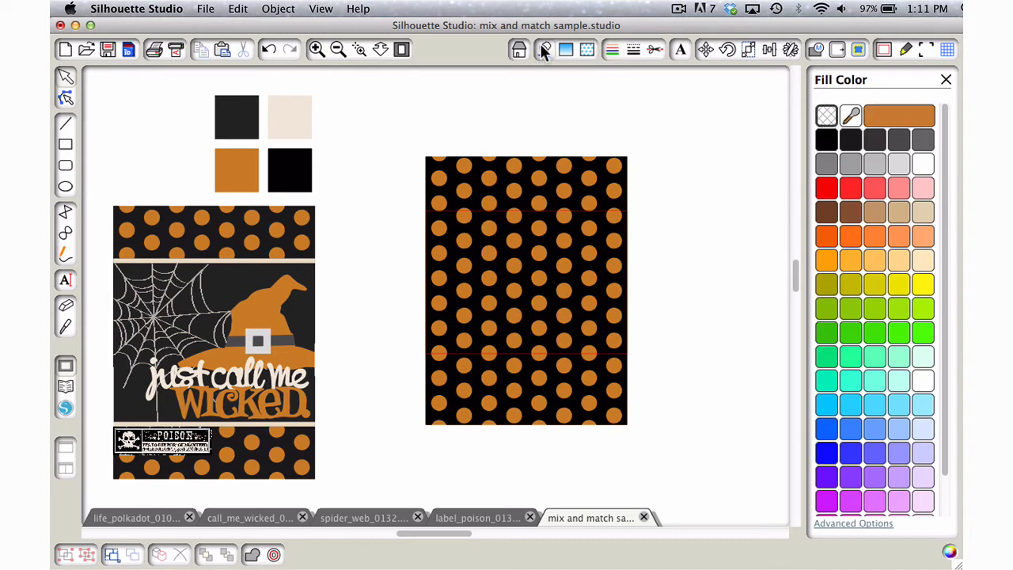
pyautogui.click(516, 216)
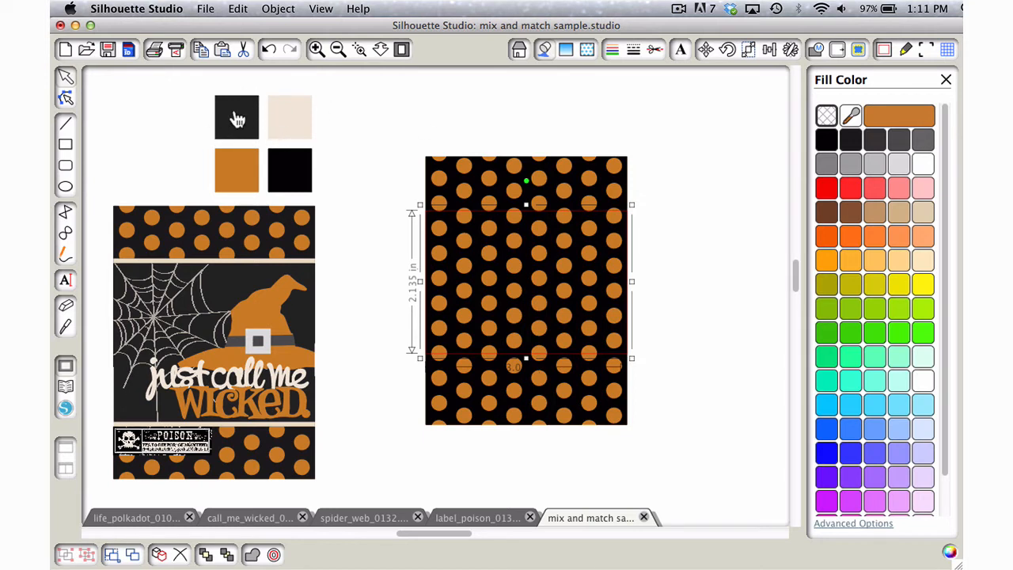
pyautogui.click(850, 117)
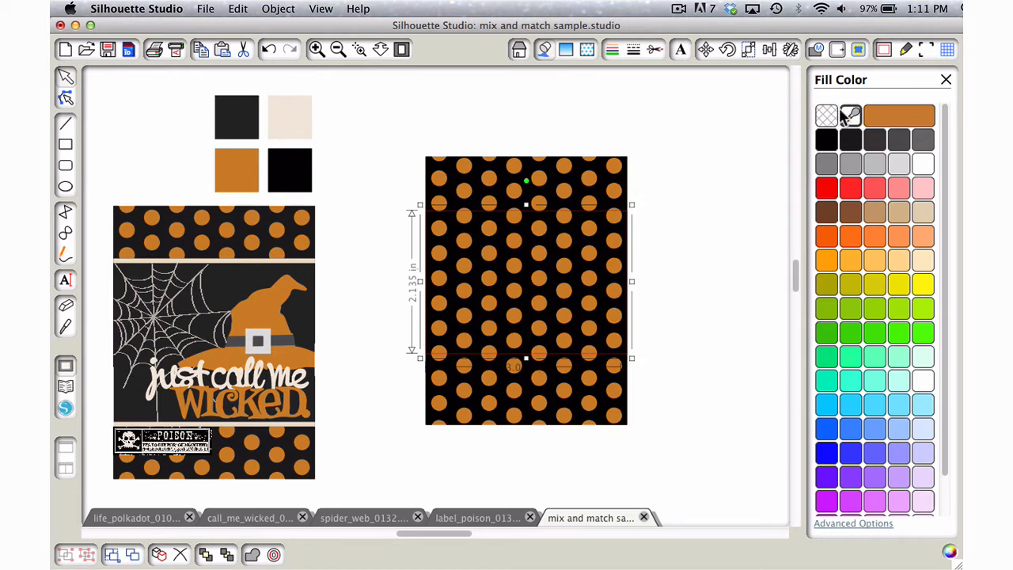
pyautogui.click(242, 115)
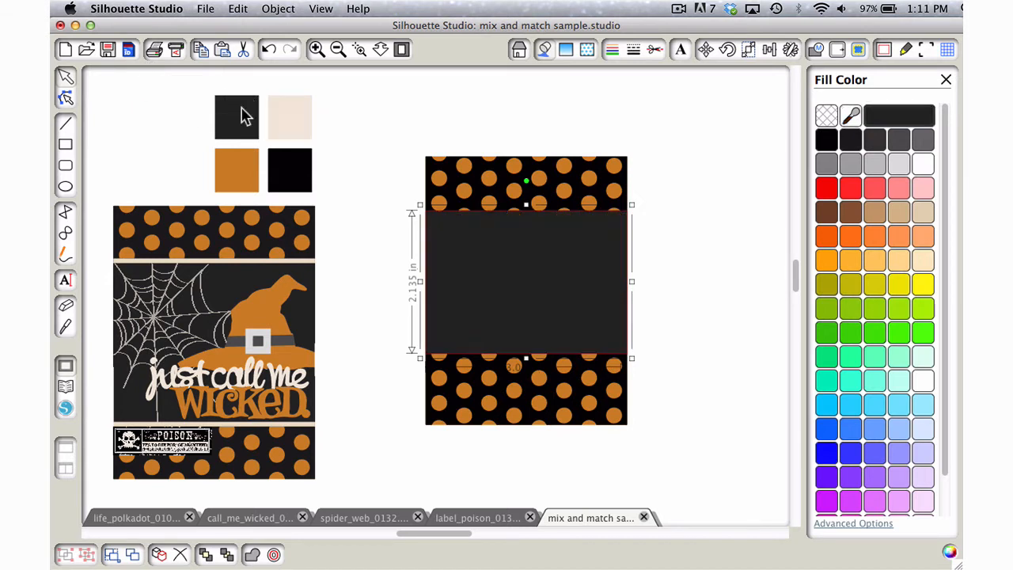
# Remove the line color from the charcoal rectangle
pyautogui.click(612, 49)
pyautogui.click(827, 139)
pyautogui.click(702, 205)
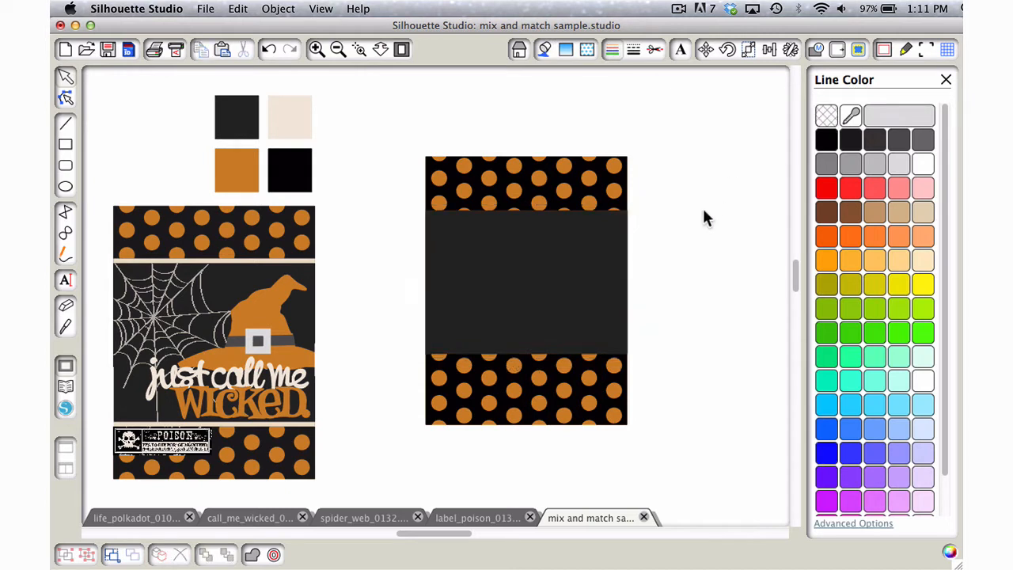
# Resize the charcoal rectangle to 3 in wide and 2.5 in high
pyautogui.click(568, 309)
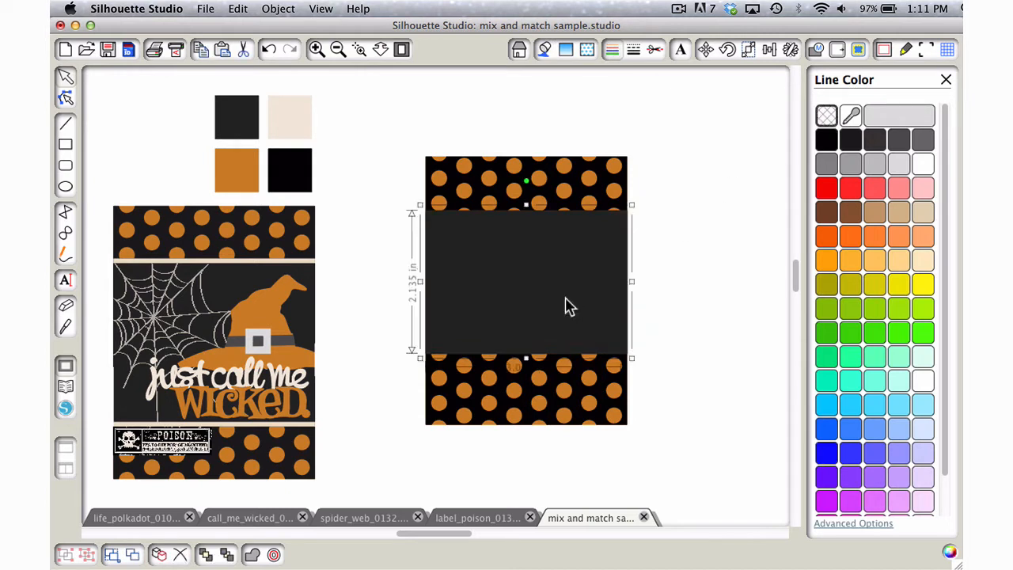
pyautogui.click(748, 49)
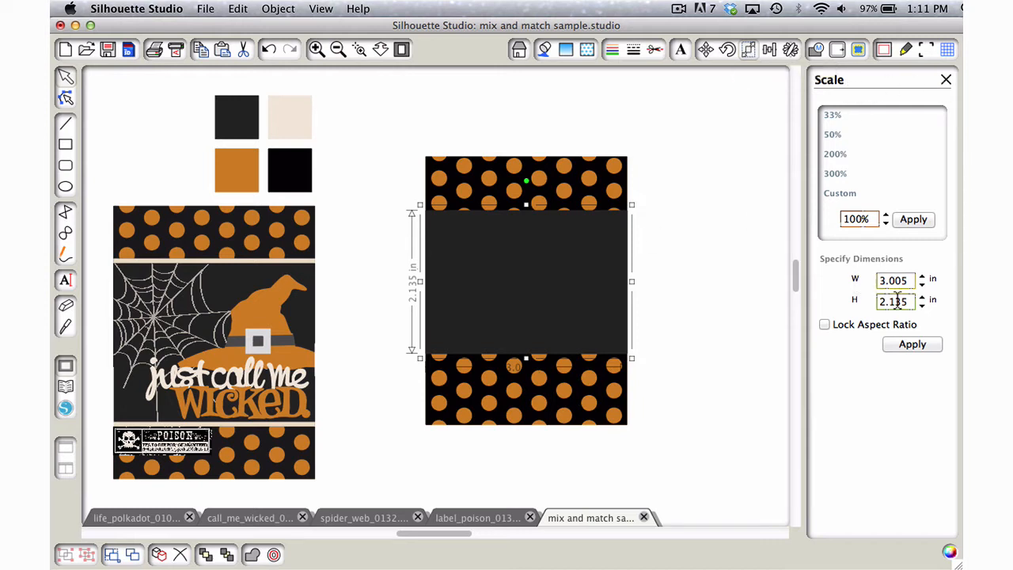
pyautogui.doubleClick(896, 301)
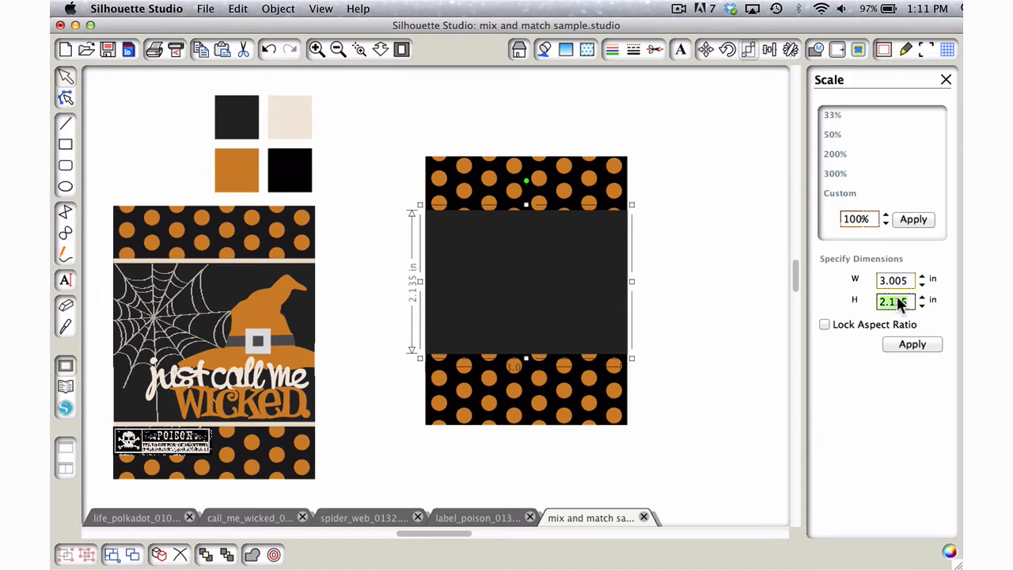
pyautogui.doubleClick(891, 280)
pyautogui.write('3')
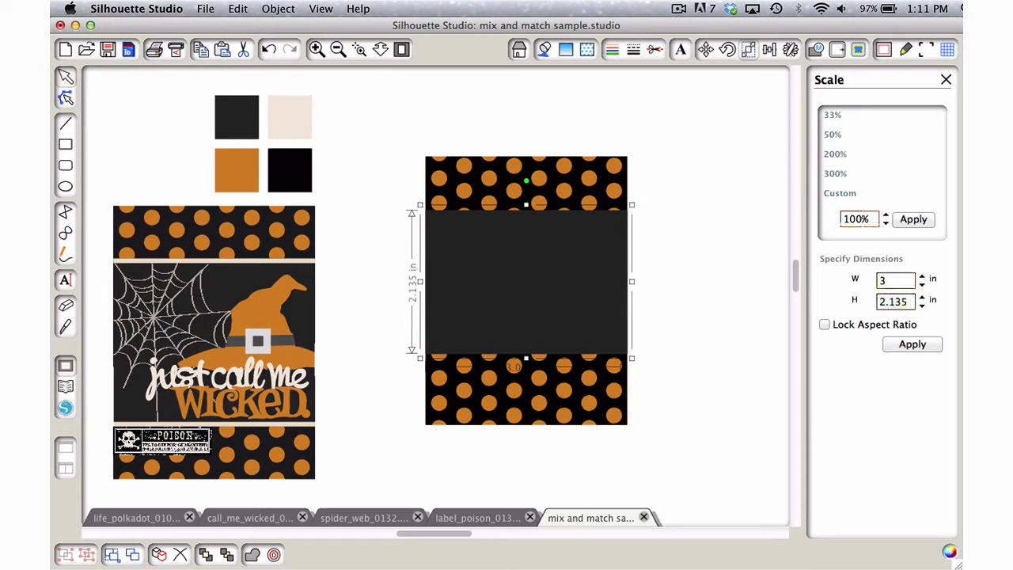
pyautogui.press('Tab')
pyautogui.write('2.5')
pyautogui.click(913, 346)
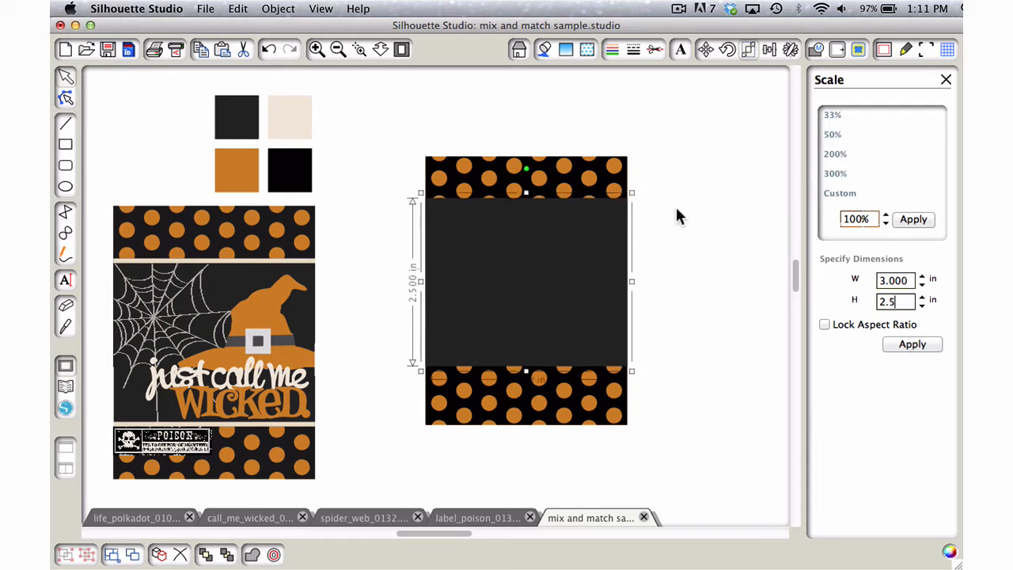
# Center the charcoal rectangle and the polka-dot background on each other
pyautogui.moveTo(643, 161); pyautogui.dragTo(556, 304)
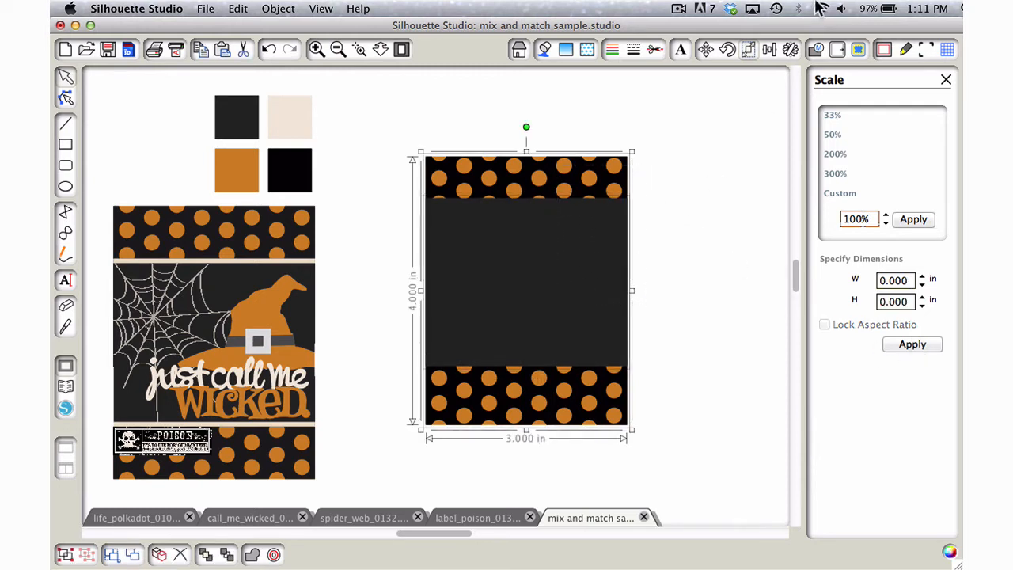
pyautogui.click(765, 47)
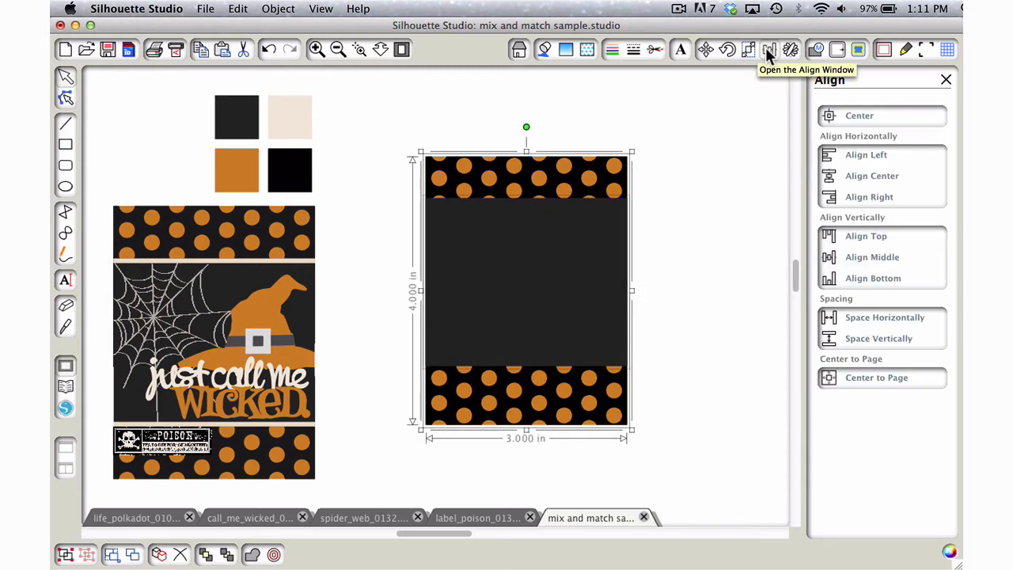
pyautogui.click(859, 115)
pyautogui.click(678, 230)
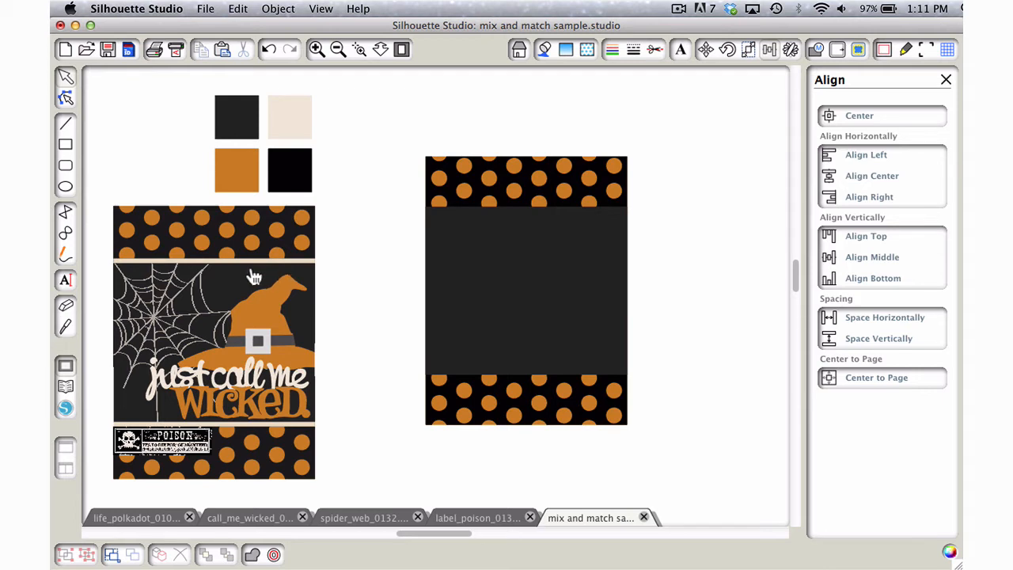
# Copy the charcoal rectangle in place and shrink the copy to a strip about 0.04 in high along its upper edge
pyautogui.click(538, 311)
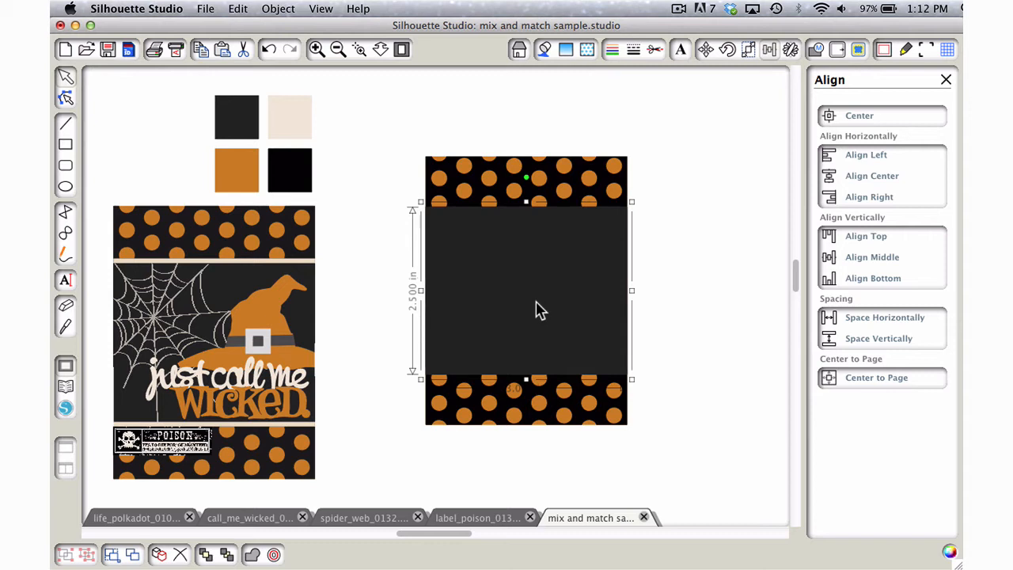
pyautogui.moveTo(525, 380); pyautogui.dragTo(519, 217)
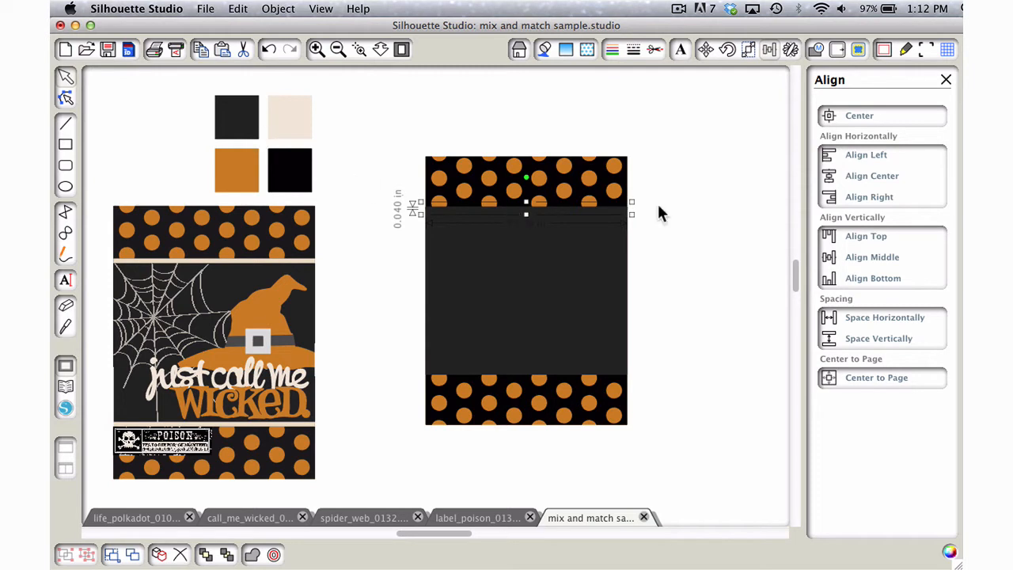
# Fill the thin strip with the cream sampled from the swatch and increase its height to about 0.06 in
pyautogui.click(542, 47)
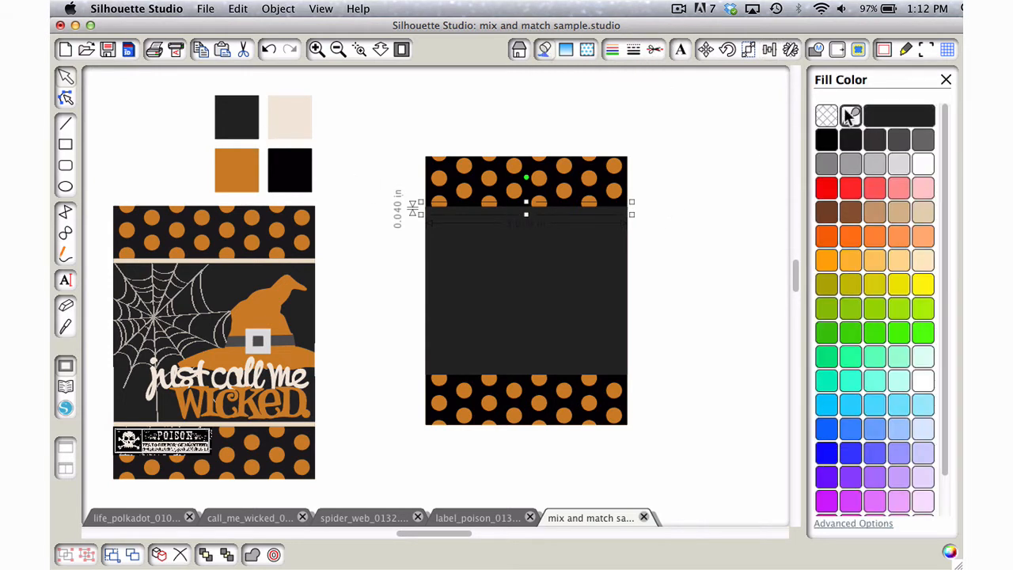
pyautogui.click(848, 116)
pyautogui.click(303, 110)
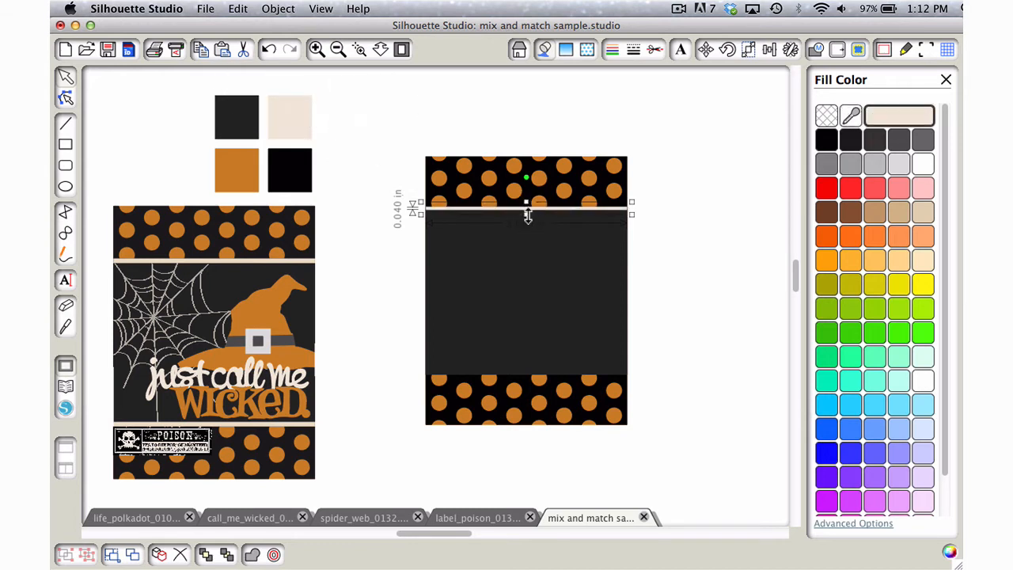
pyautogui.moveTo(527, 216); pyautogui.dragTo(526, 218)
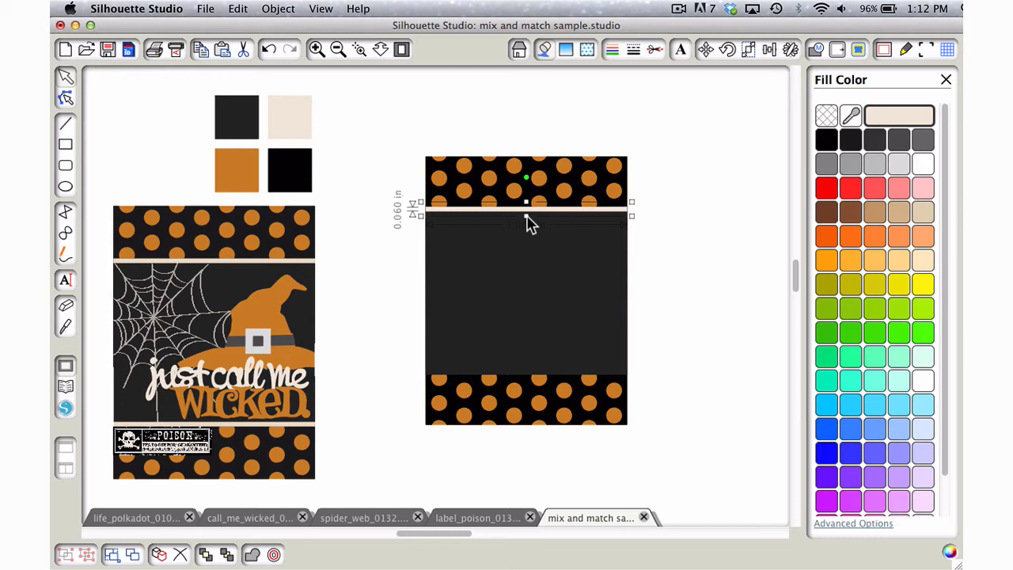
# Duplicate the cream strip in place and align the copy to the bottom edge of the charcoal rectangle
pyautogui.click(515, 316)
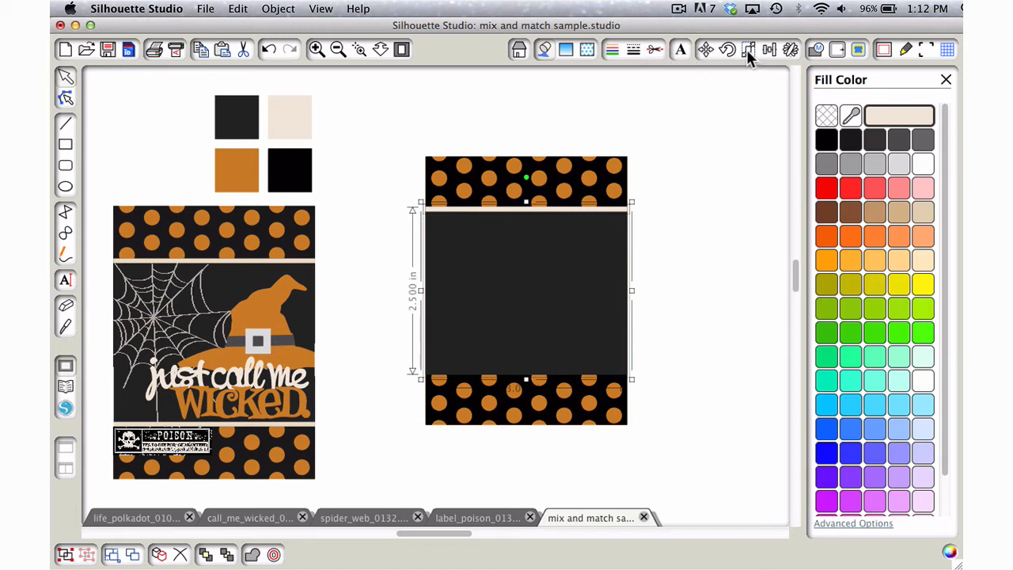
pyautogui.click(769, 48)
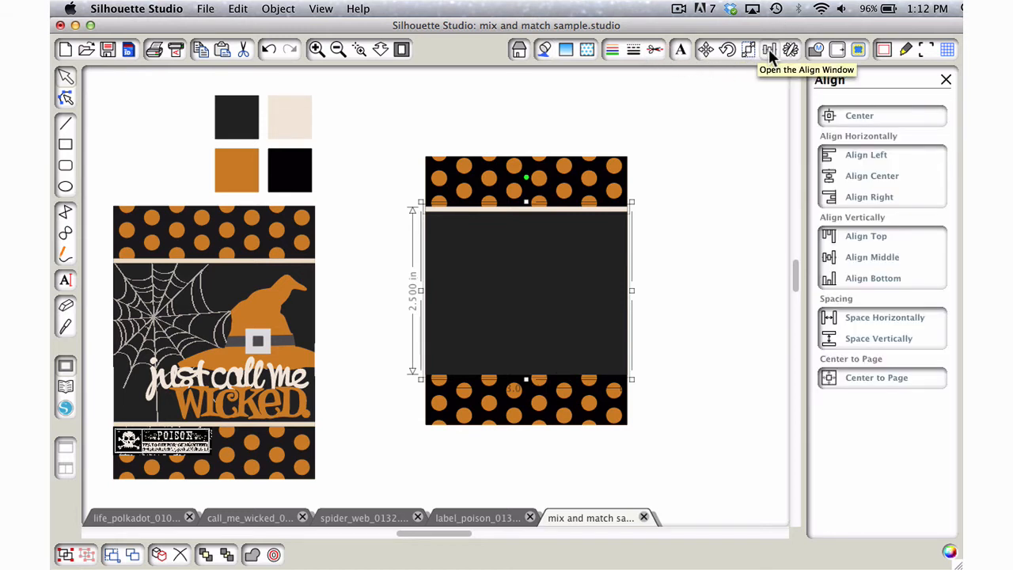
pyautogui.click(863, 281)
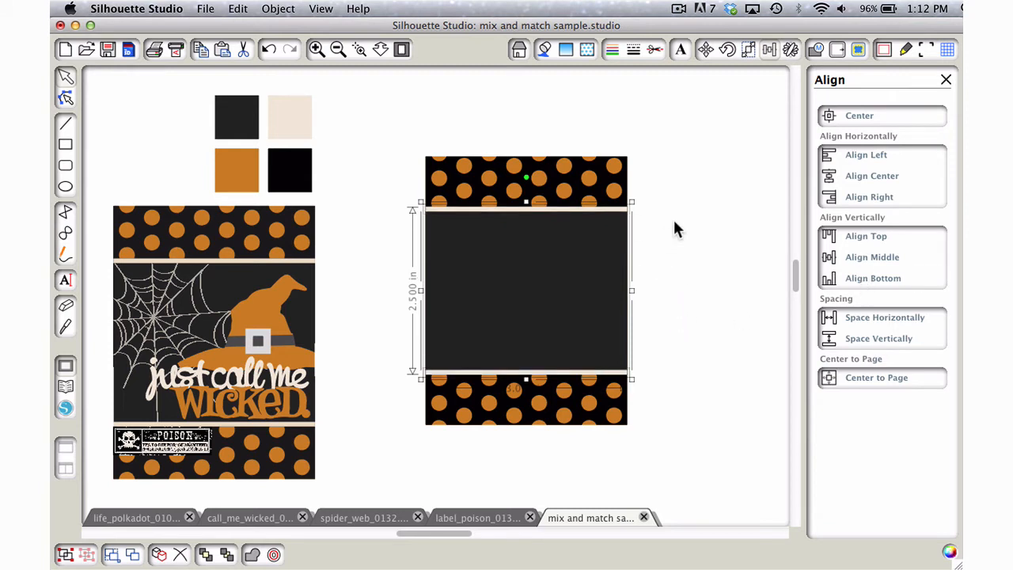
pyautogui.click(622, 210)
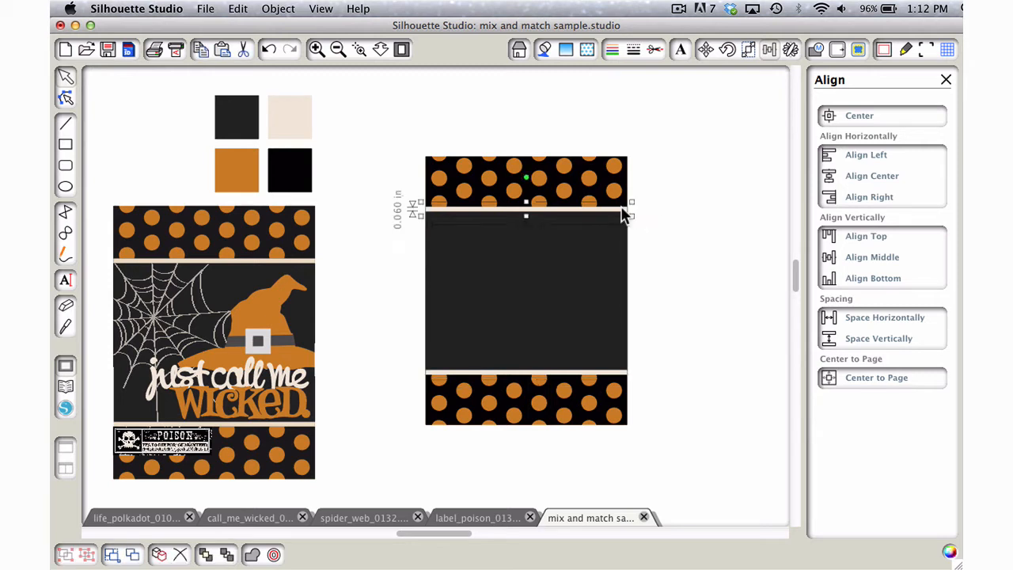
pyautogui.keyDown('shift'); pyautogui.click(616, 379); pyautogui.keyUp('shift')
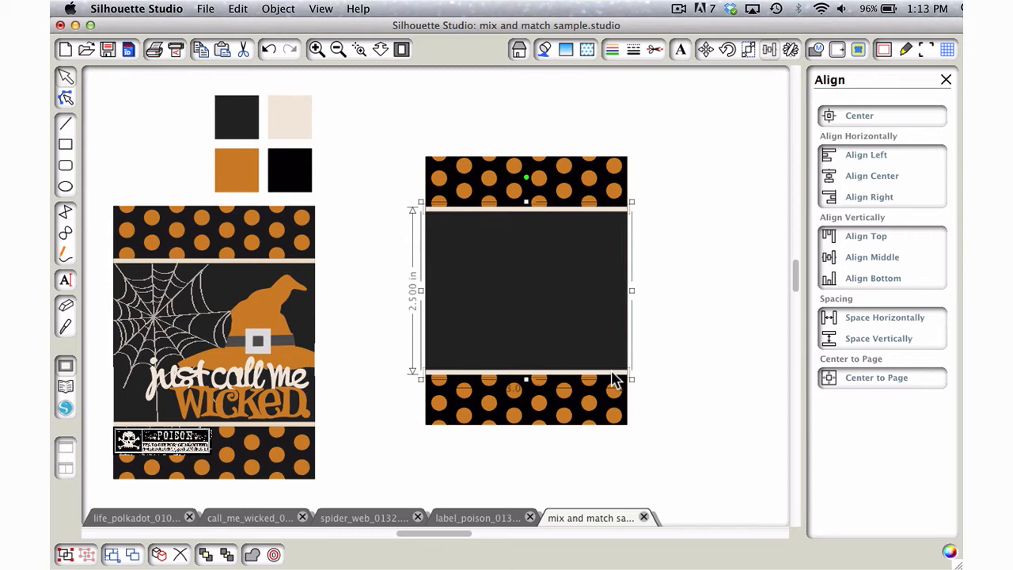
pyautogui.rightClick(556, 313)
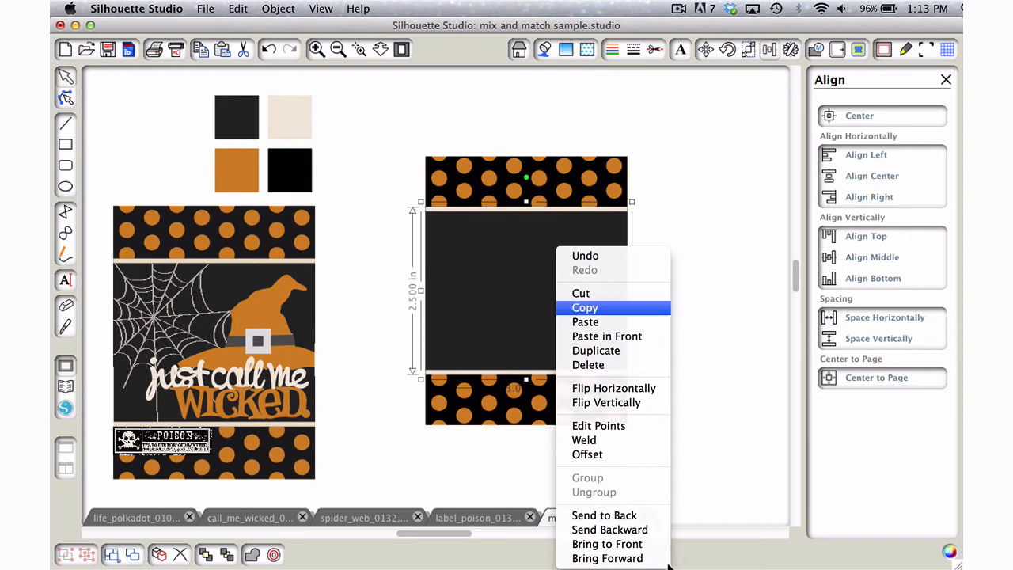
pyautogui.click(751, 292)
pyautogui.click(682, 204)
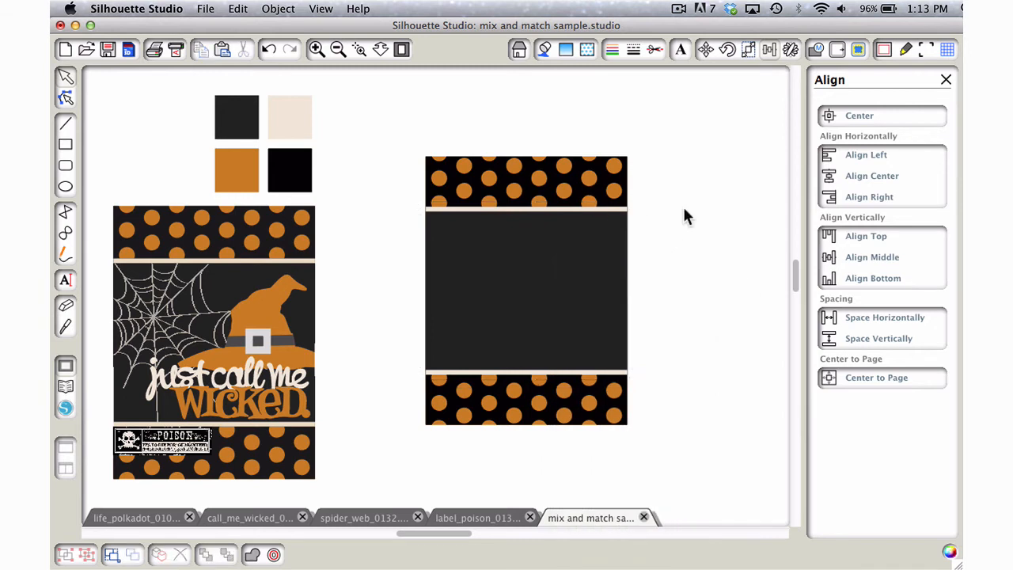
# Group the two cream strips and arrange the group in front of the charcoal rectangle
pyautogui.click(616, 213)
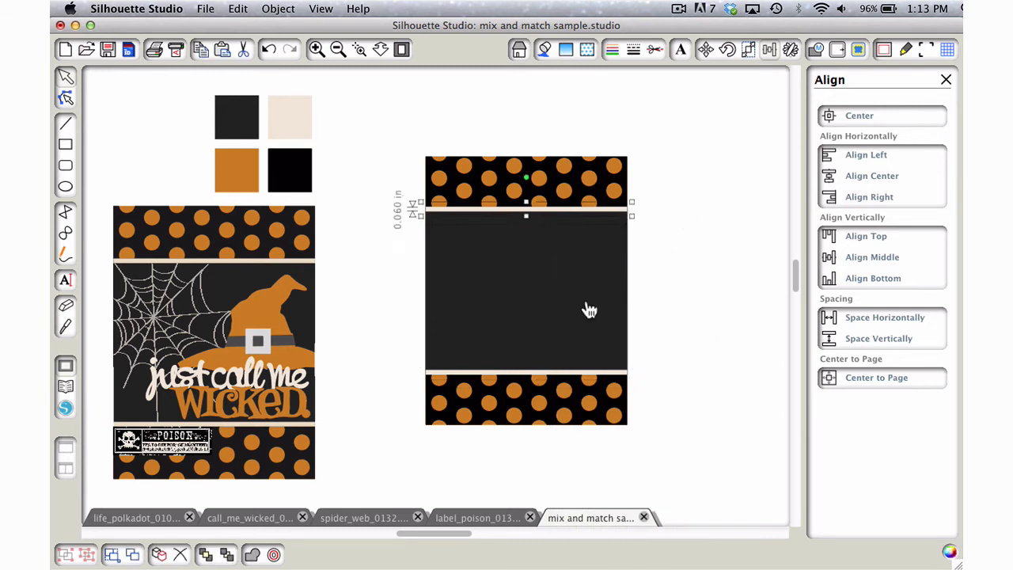
pyautogui.click(593, 378)
pyautogui.rightClick(593, 378)
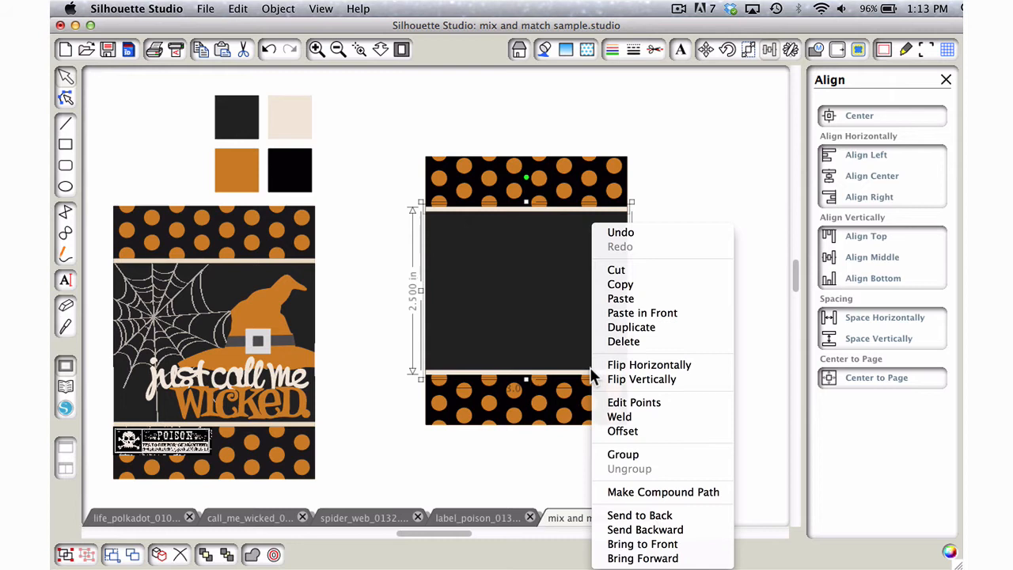
pyautogui.click(617, 453)
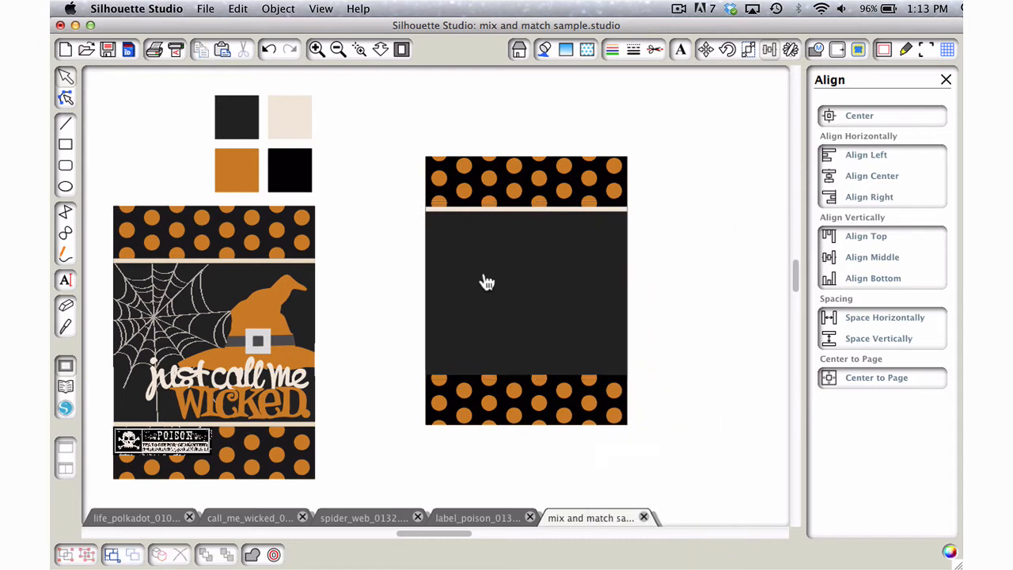
pyautogui.press('super+[')
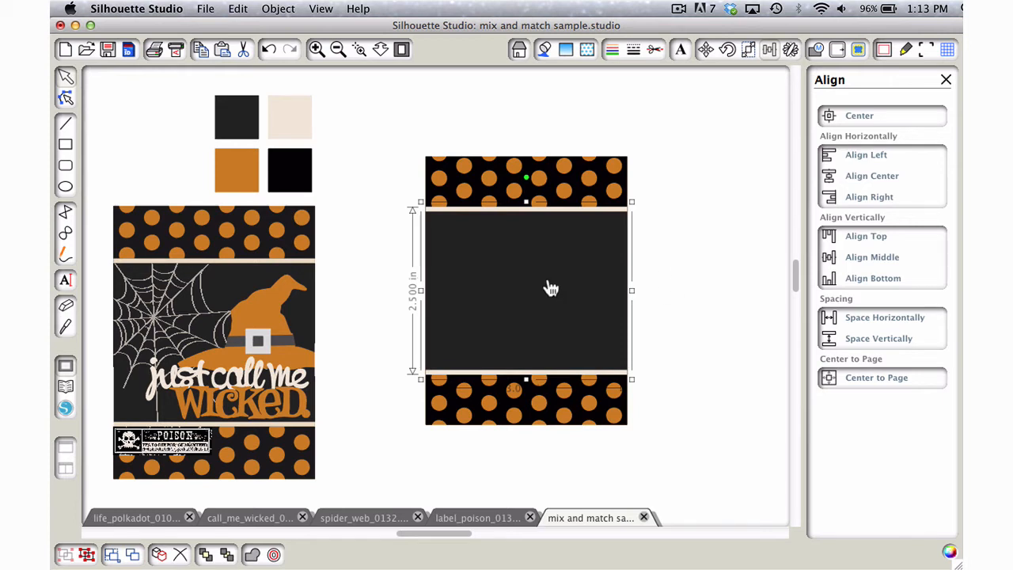
pyautogui.rightClick(546, 286)
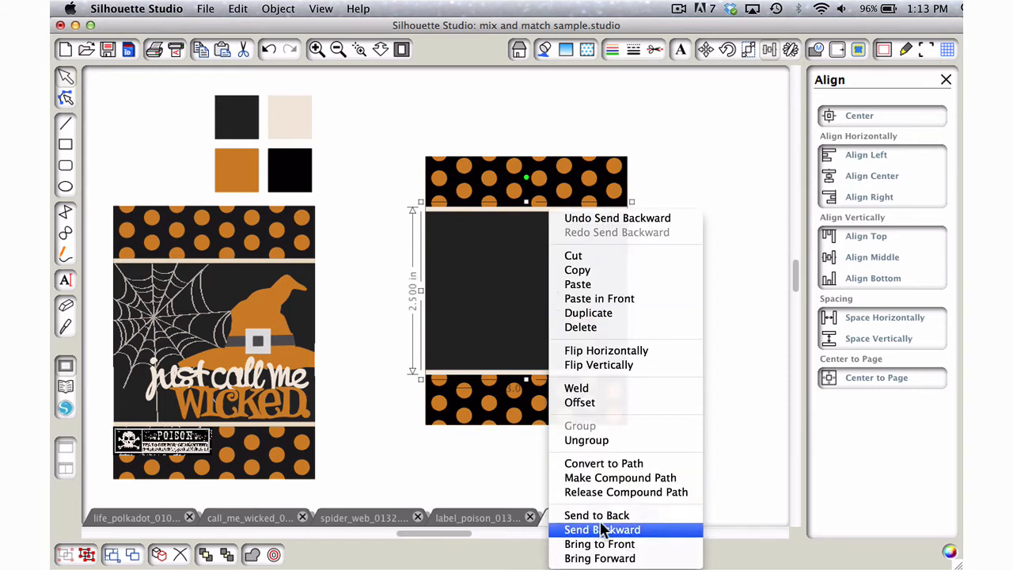
pyautogui.click(732, 168)
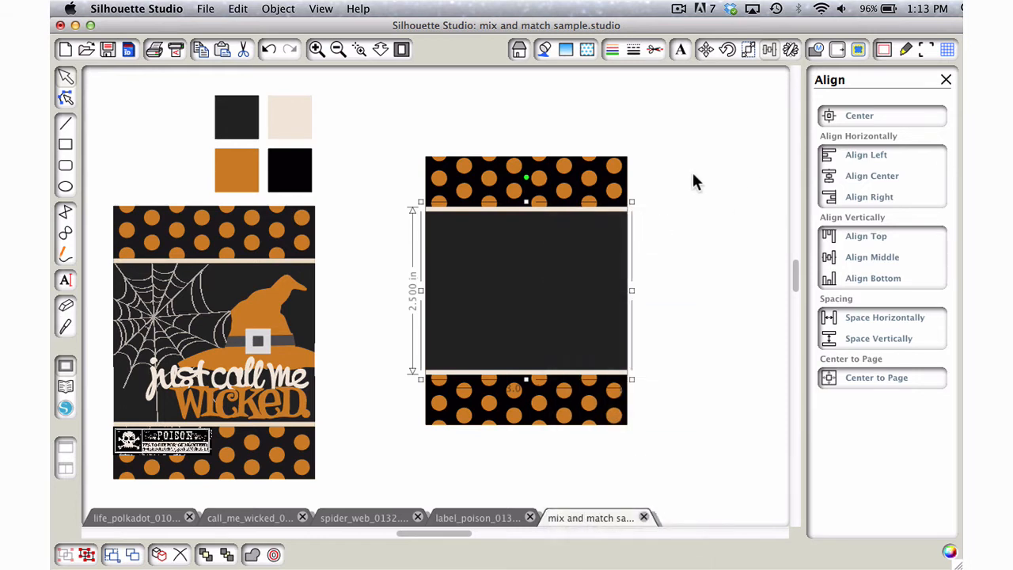
pyautogui.click(714, 179)
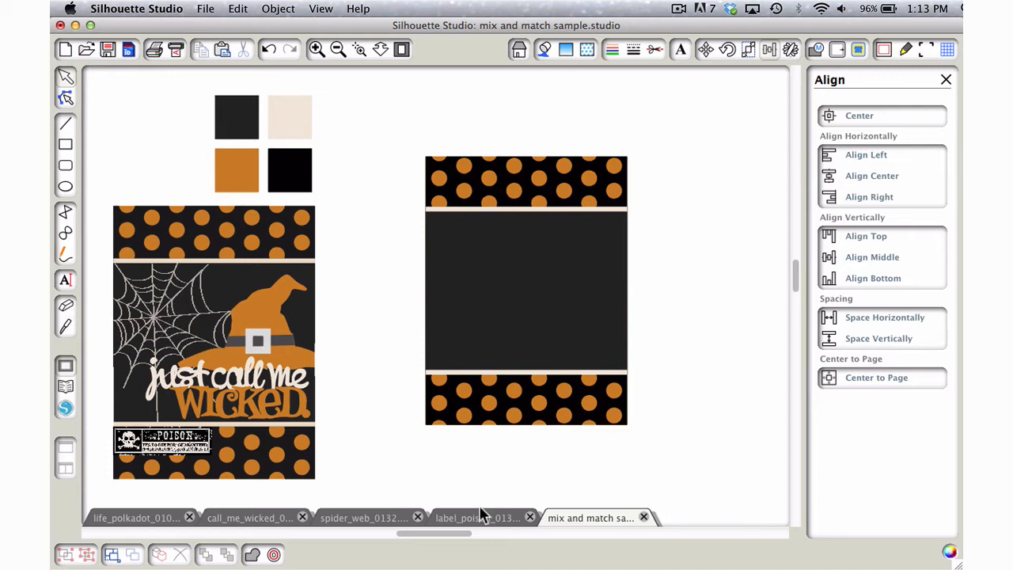
# Copy the spider web from spider_web_0132 into the mix and match sample file and flip it horizontally
pyautogui.click(361, 518)
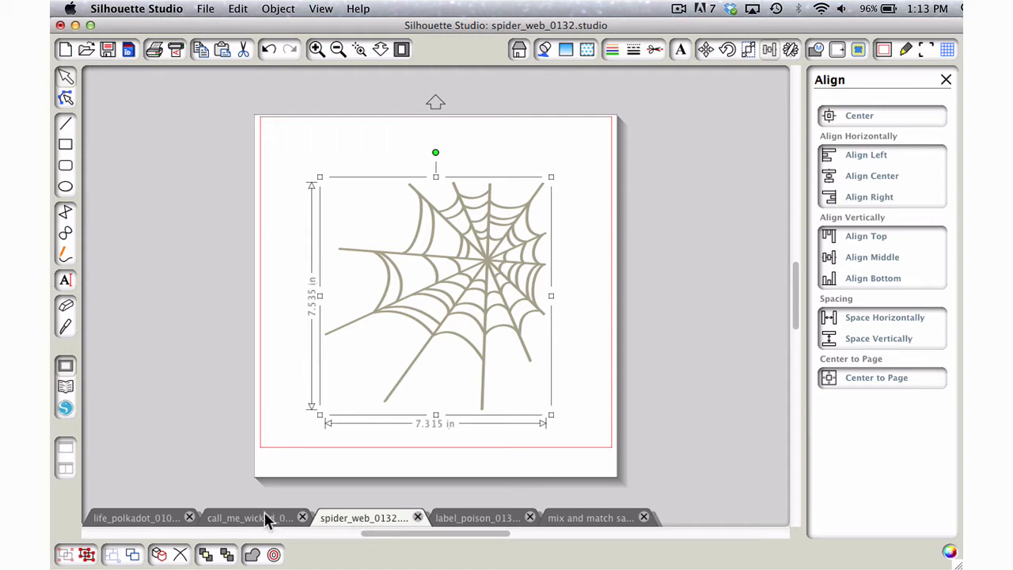
pyautogui.click(609, 518)
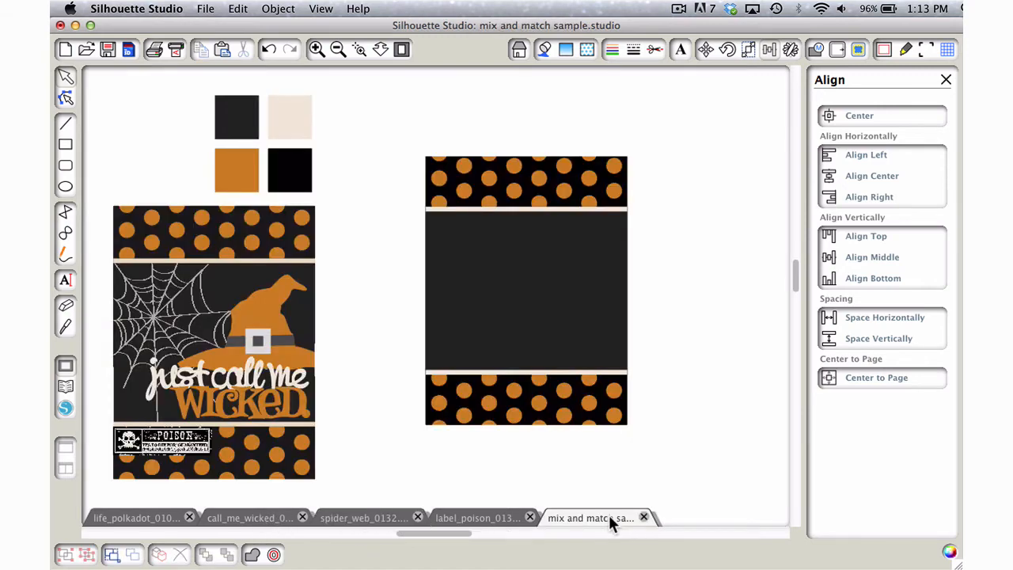
pyautogui.press('super+v')
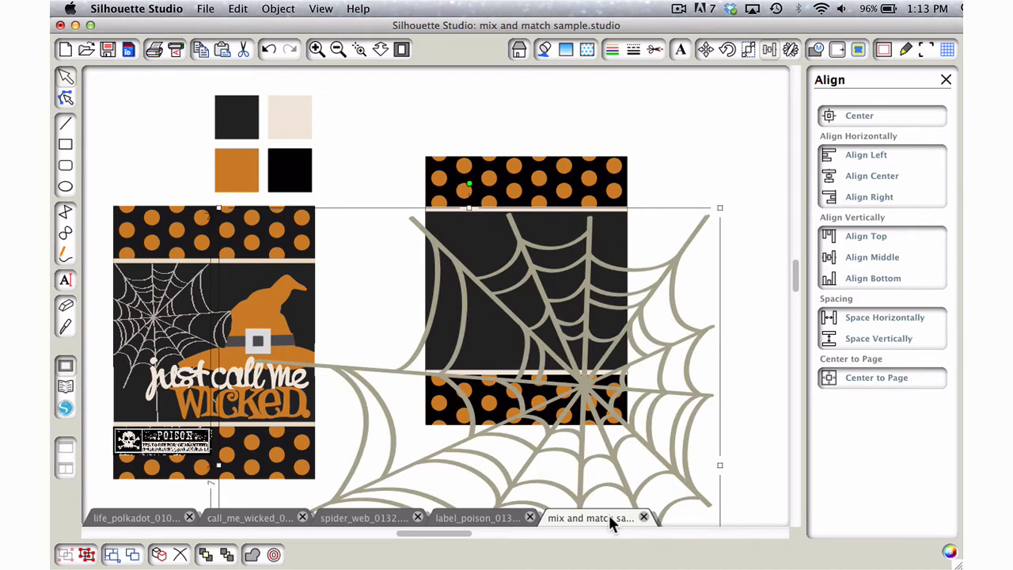
pyautogui.rightClick(676, 361)
pyautogui.click(726, 361)
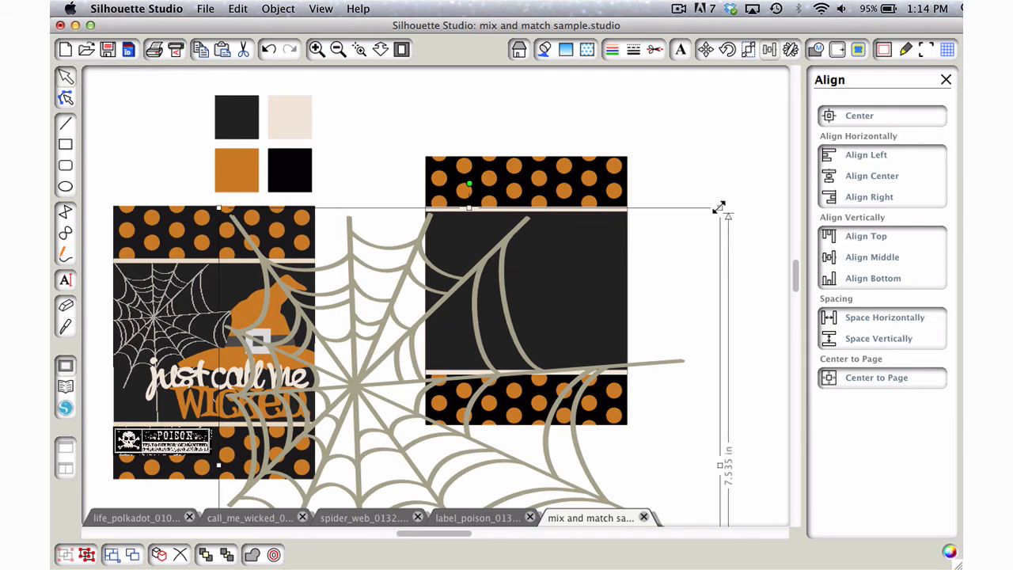
# Shrink the spider web proportionally and fit it into the upper-left corner of the charcoal panel, between the cream strips
pyautogui.moveTo(718, 207); pyautogui.dragTo(589, 298)
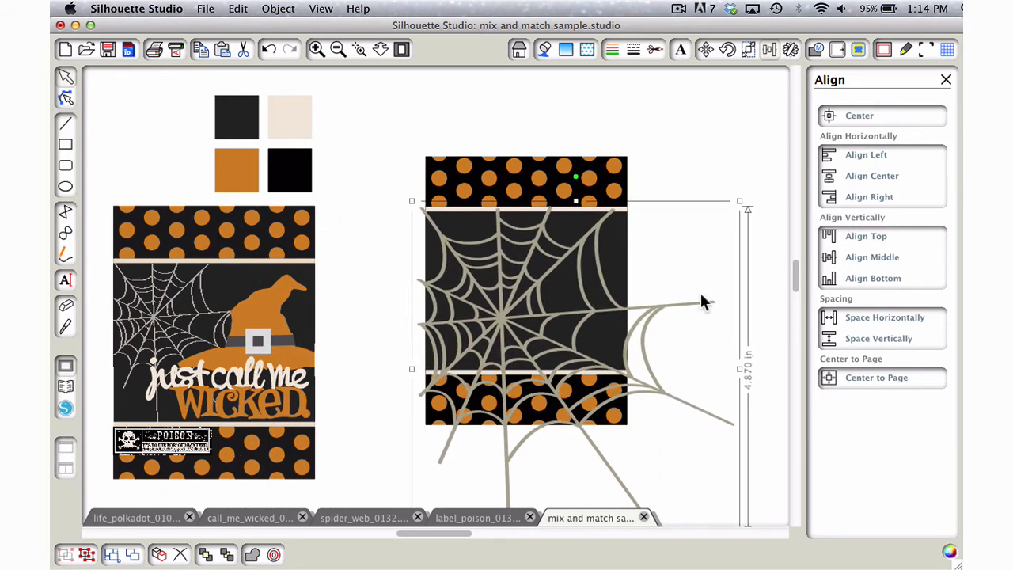
pyautogui.moveTo(737, 202); pyautogui.dragTo(546, 334)
pyautogui.moveTo(463, 431); pyautogui.dragTo(474, 274)
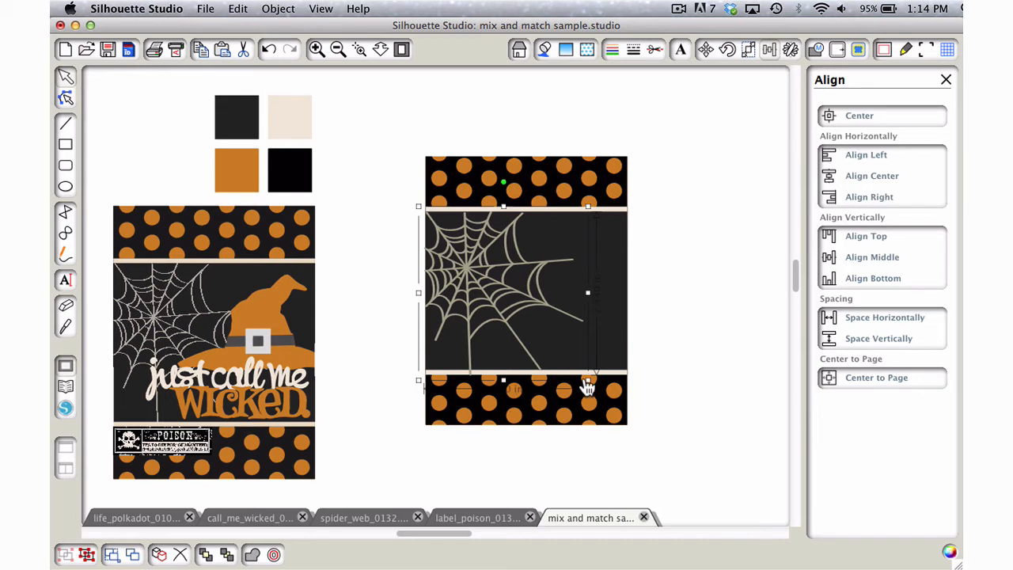
pyautogui.moveTo(588, 379); pyautogui.dragTo(582, 373)
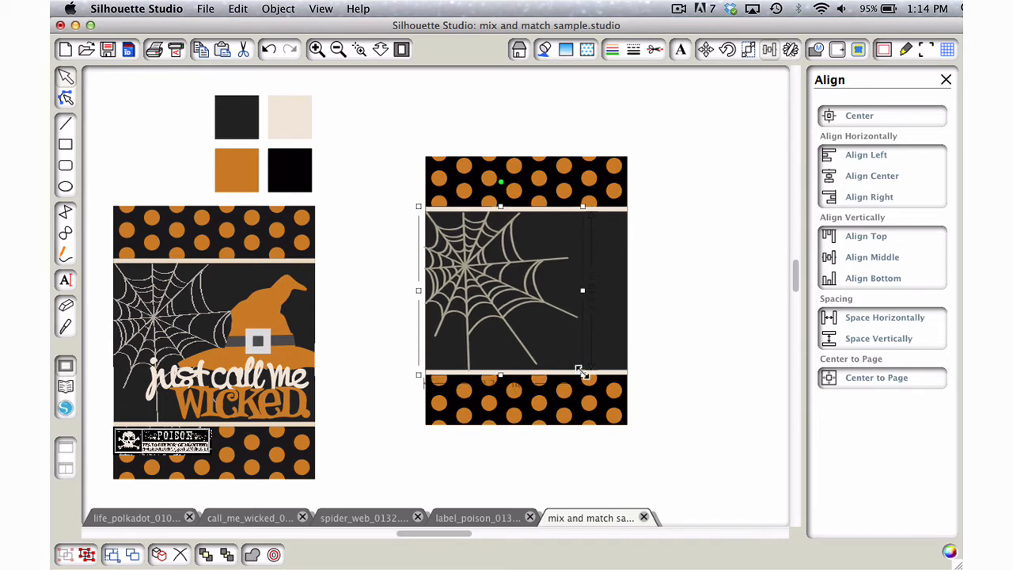
pyautogui.click(752, 329)
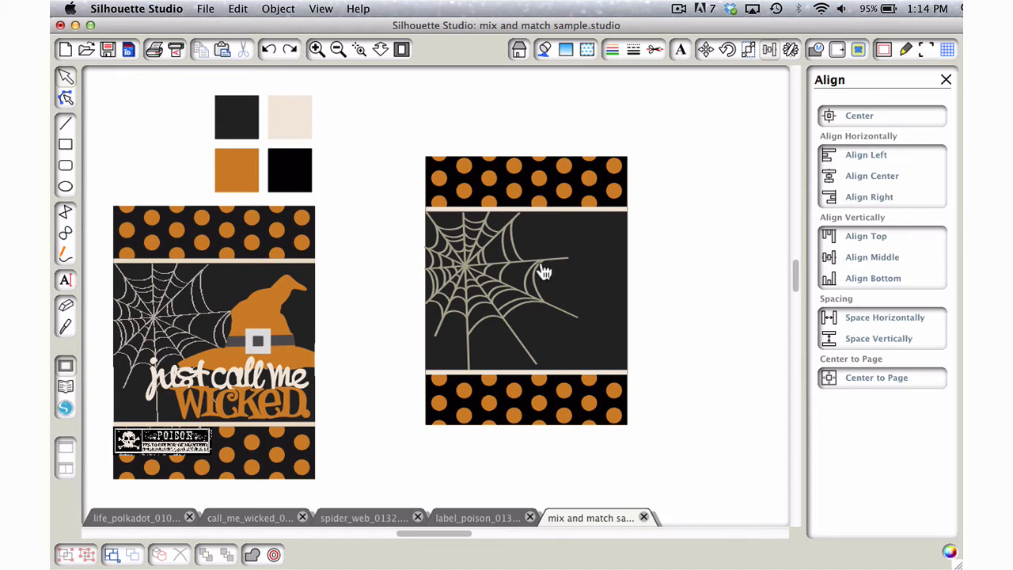
# Fill the spider web with the swatch's cream colour and set its fill transparency to 26%
pyautogui.click(470, 279)
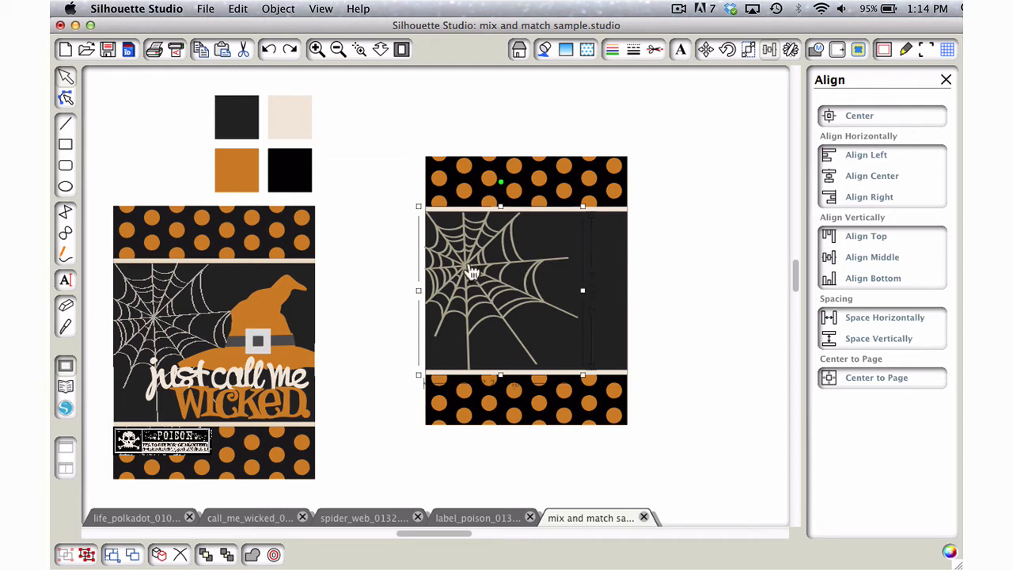
pyautogui.click(546, 52)
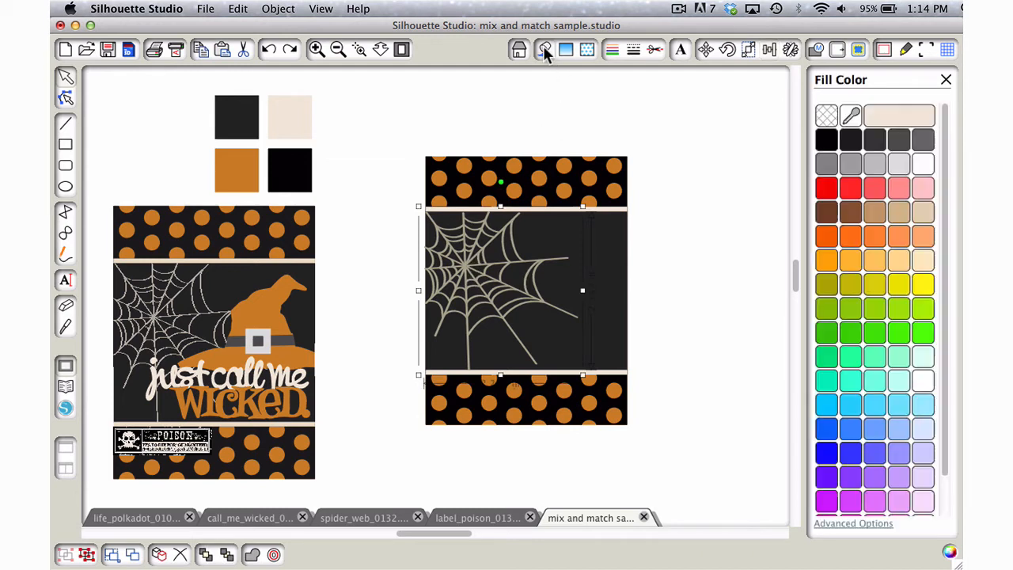
pyautogui.click(897, 114)
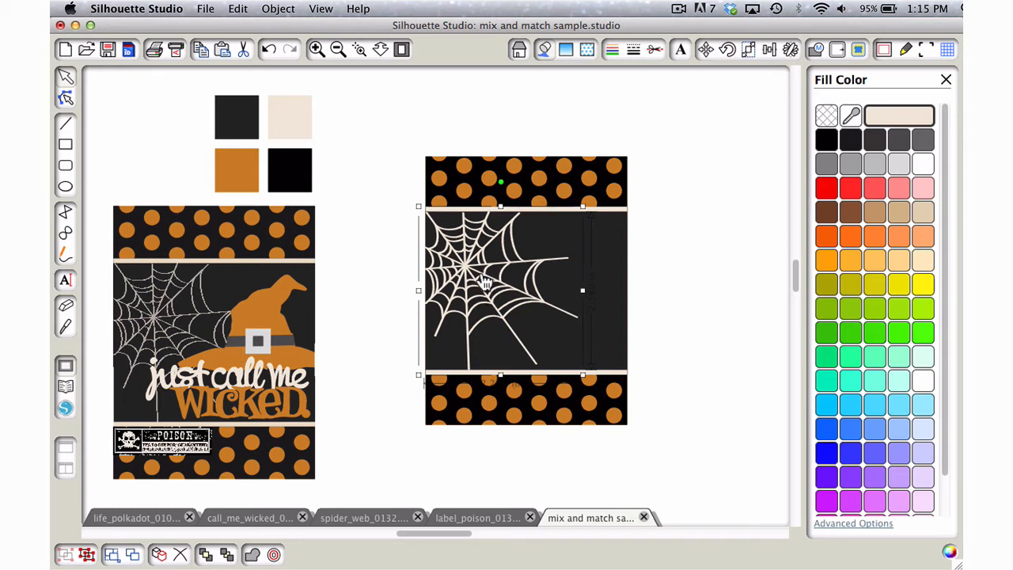
pyautogui.click(841, 523)
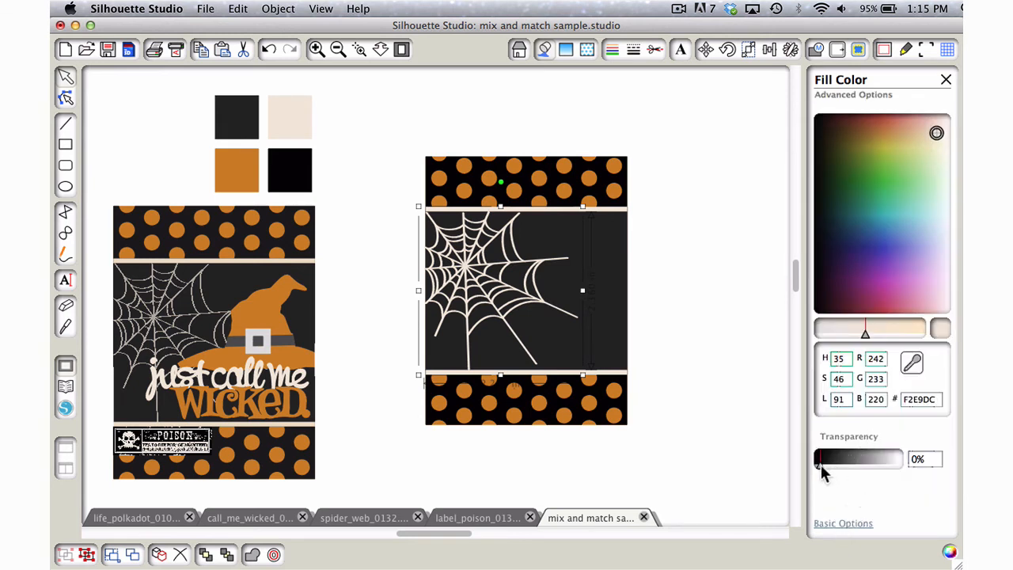
pyautogui.moveTo(820, 464); pyautogui.dragTo(840, 466)
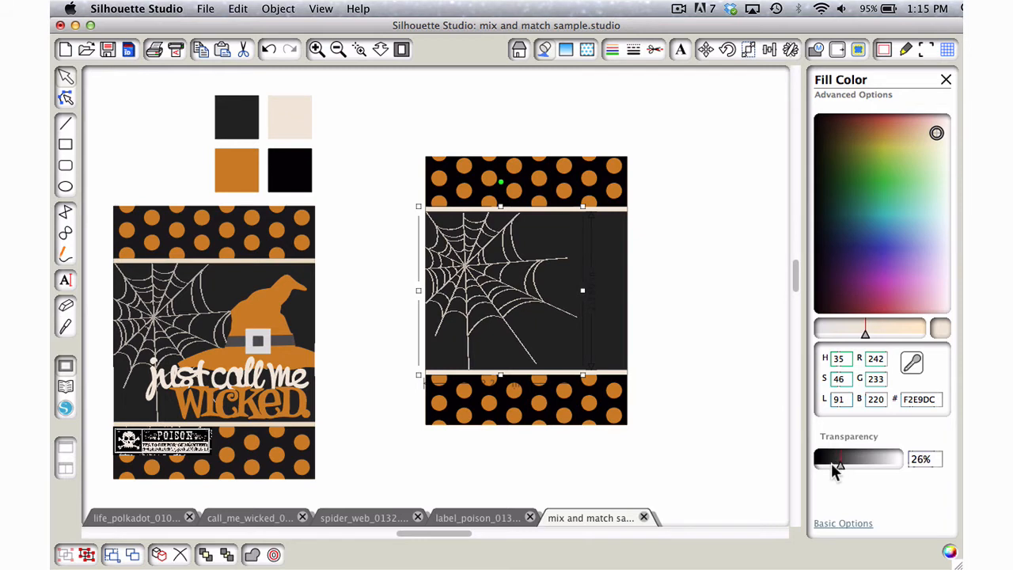
pyautogui.click(735, 248)
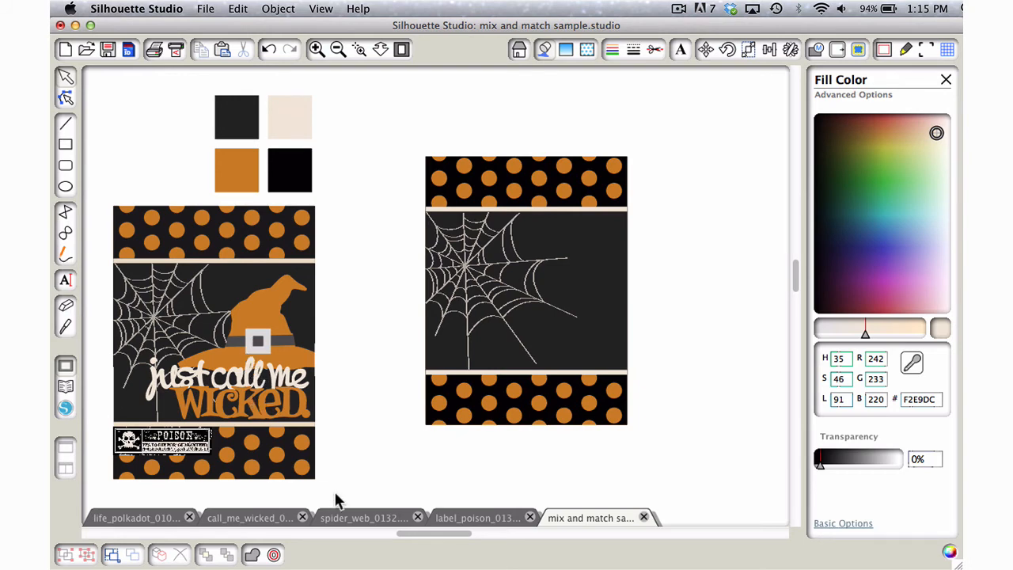
# Copy the "just call me" and "WICKED" lettering from call_me_wicked_0076 into the mix and match sample file
pyautogui.click(232, 515)
pyautogui.moveTo(232, 274); pyautogui.dragTo(622, 450)
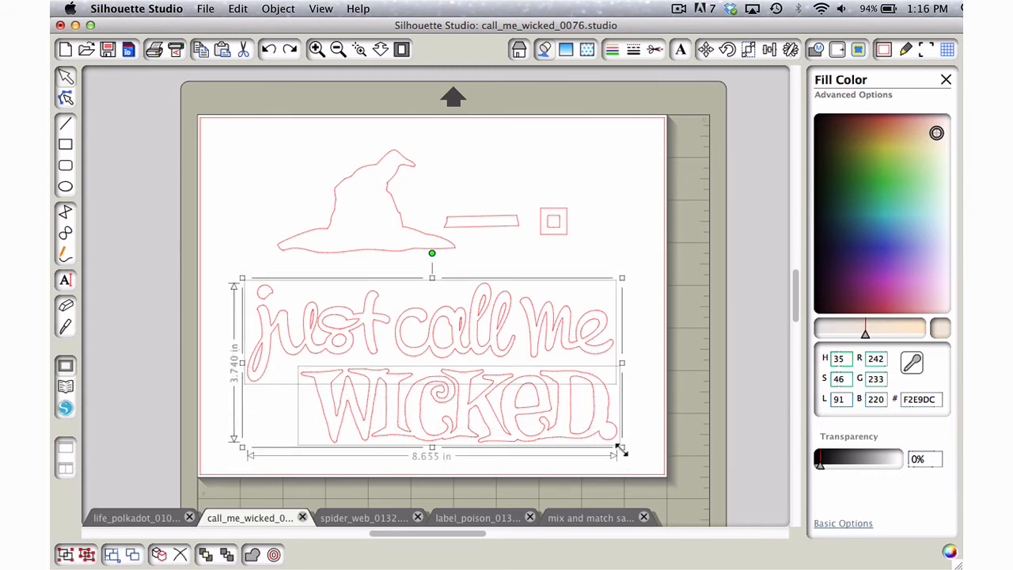
pyautogui.click(594, 518)
pyautogui.hotkey('ctrl', 'v')
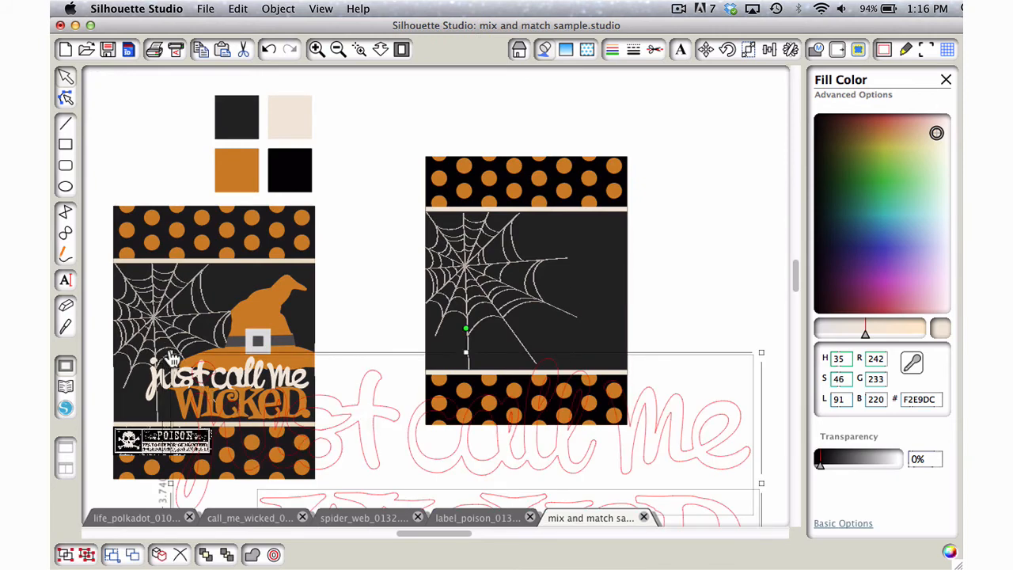
# Shrink the pasted lettering proportionally and place it over the lower-right part of the new card, extending past its right edge
pyautogui.moveTo(171, 358); pyautogui.dragTo(485, 430)
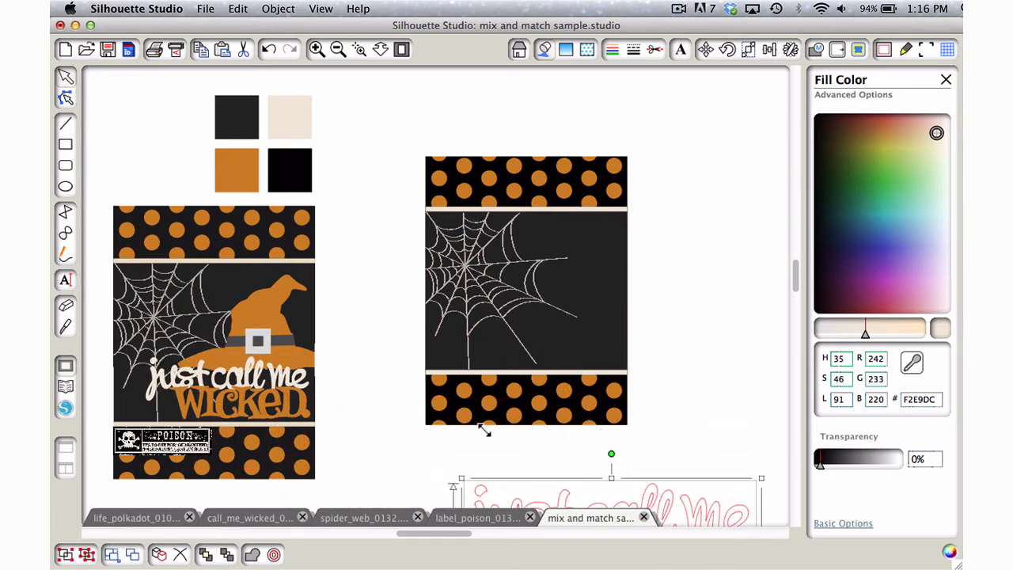
pyautogui.moveTo(718, 511); pyautogui.dragTo(656, 294)
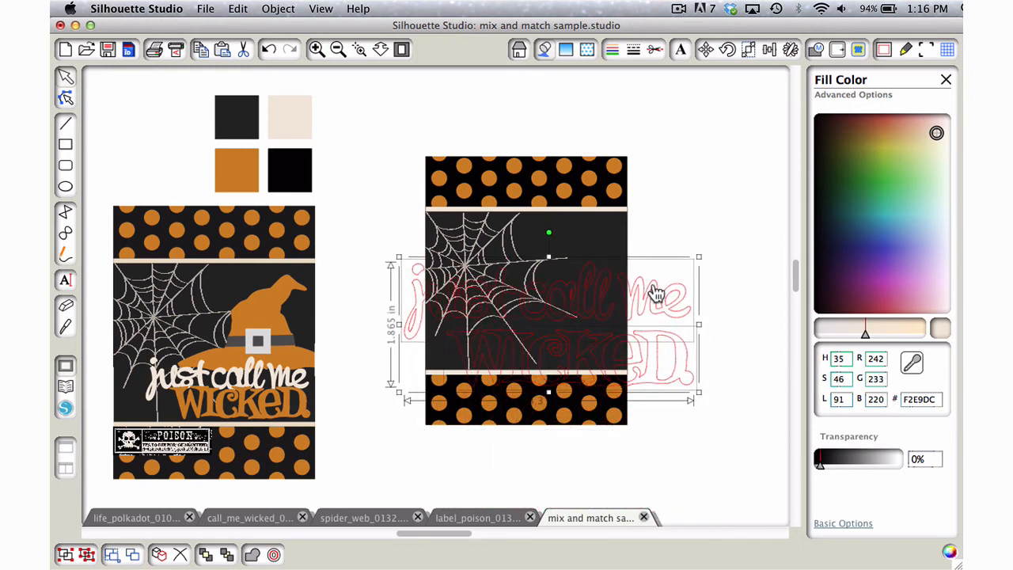
pyautogui.moveTo(399, 257); pyautogui.dragTo(521, 310)
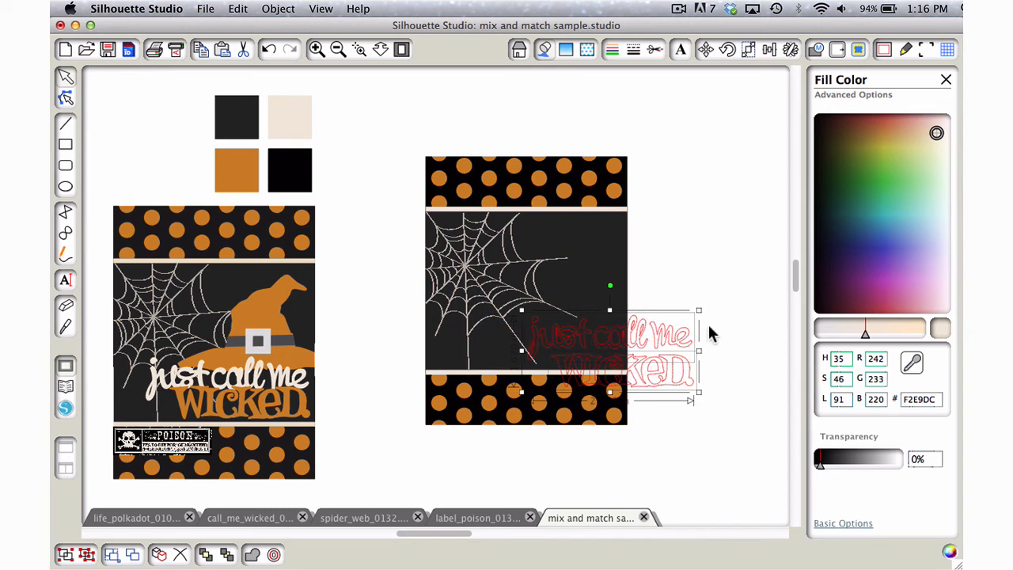
pyautogui.click(736, 281)
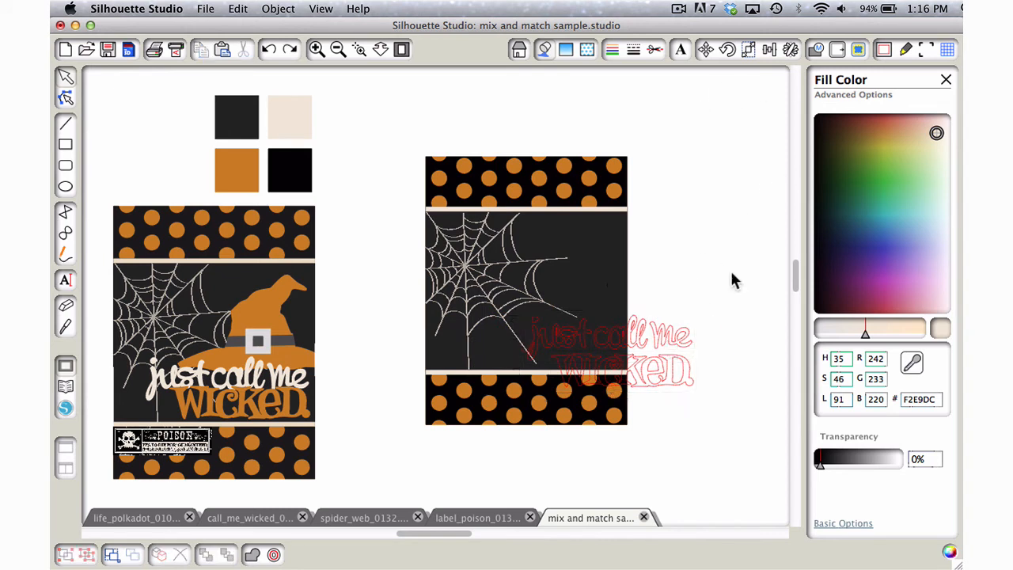
# Fill the "just call me" lettering with the cream sampled from the swatch and make it a compound path
pyautogui.click(674, 345)
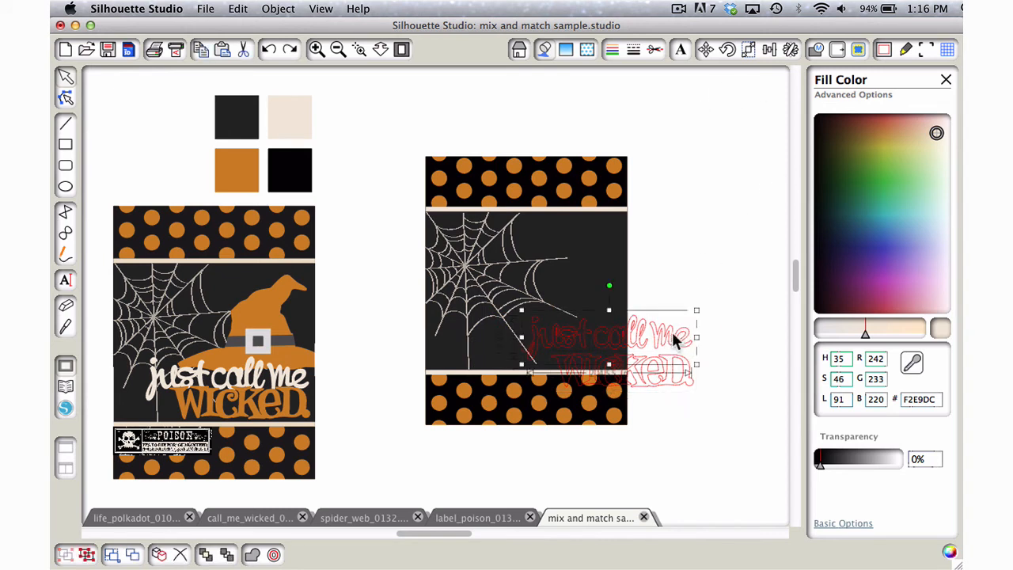
pyautogui.click(838, 523)
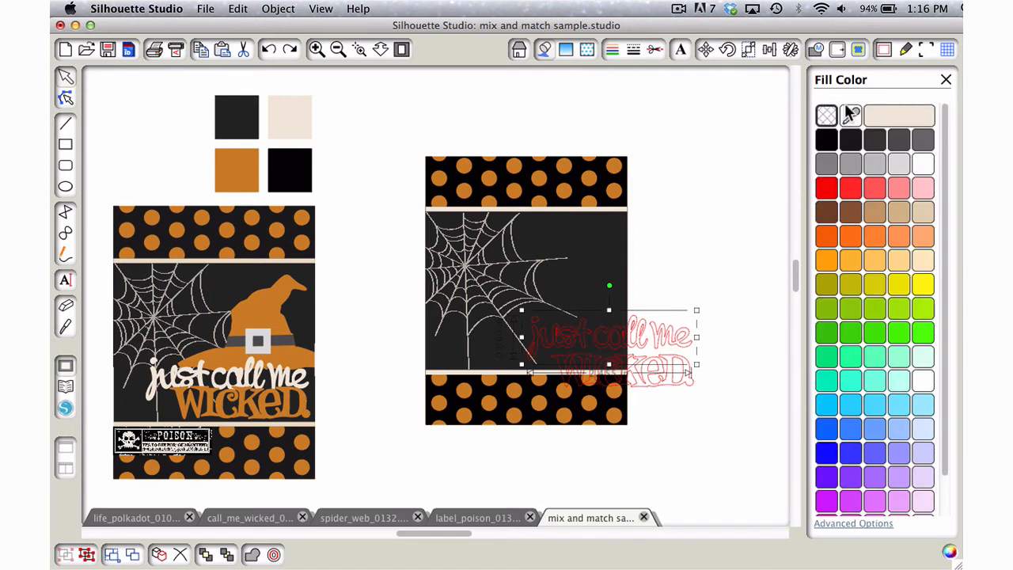
pyautogui.click(850, 117)
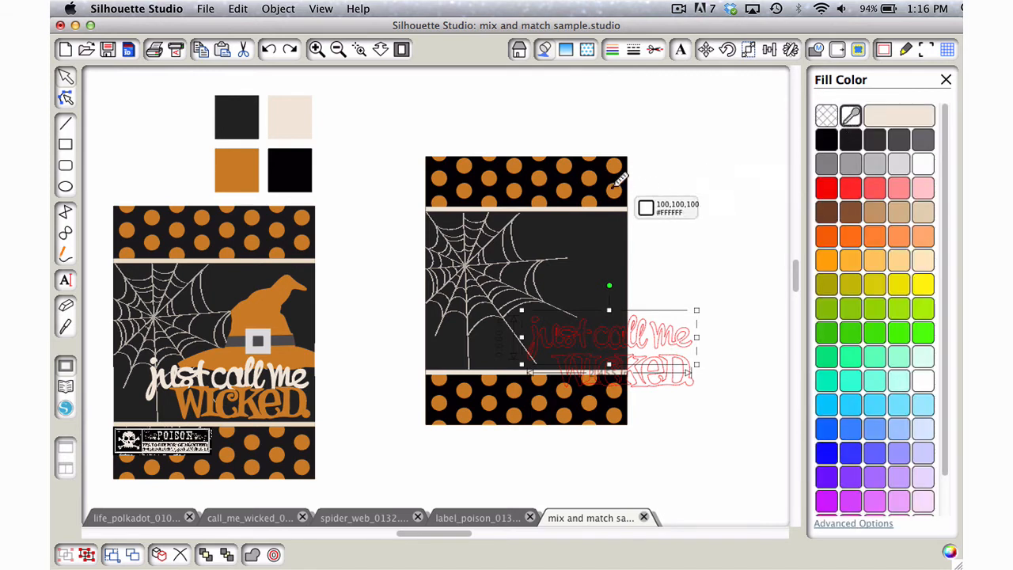
pyautogui.click(288, 121)
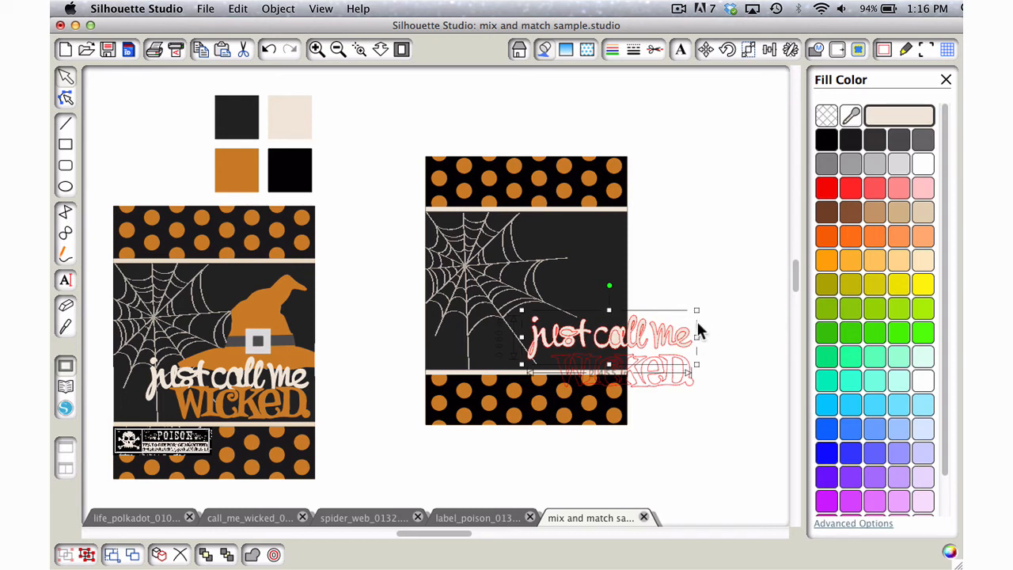
pyautogui.rightClick(662, 343)
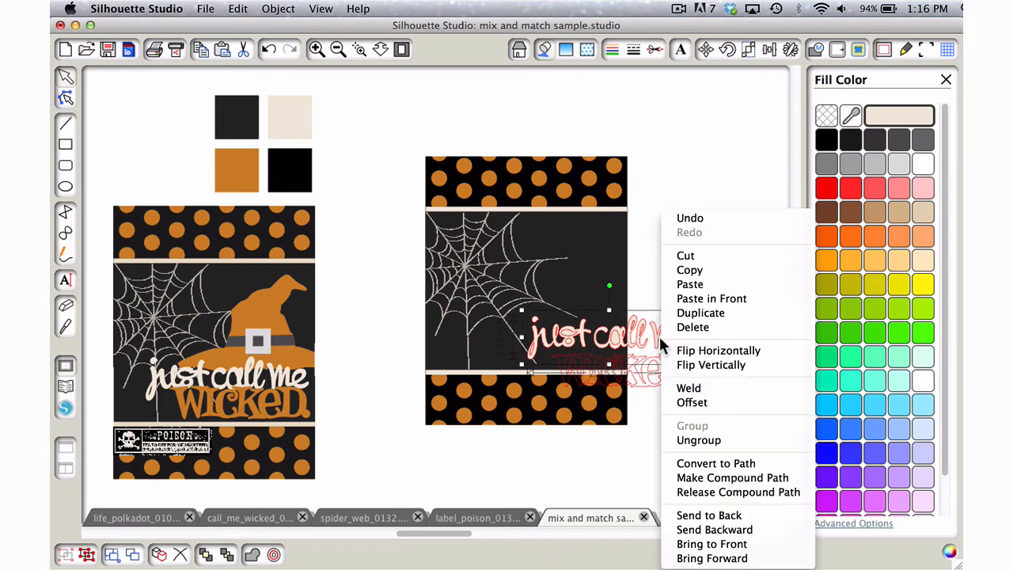
pyautogui.click(700, 477)
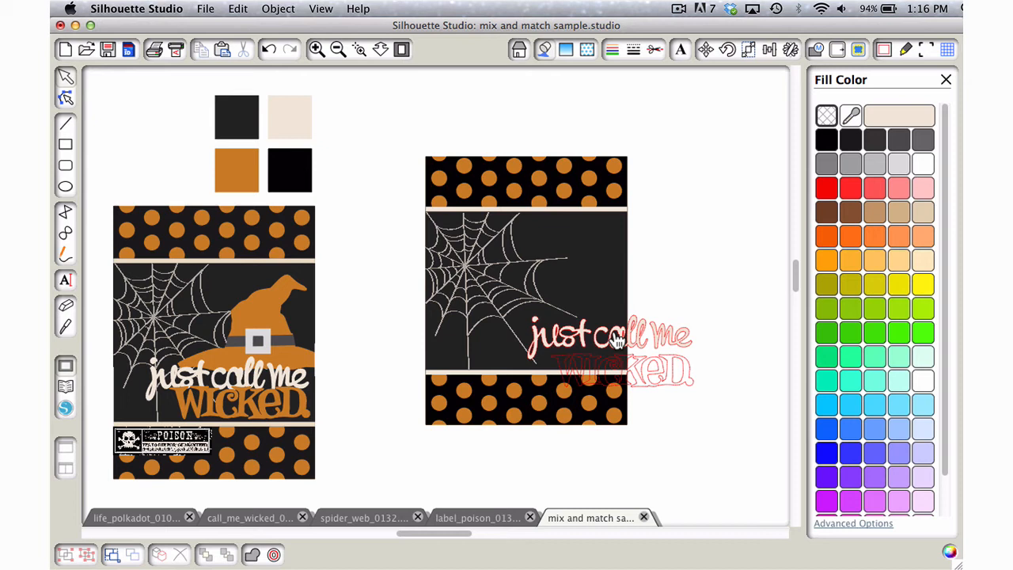
# Remove the red outline from the "just call me" lettering by setting its line colour to transparent
pyautogui.click(678, 339)
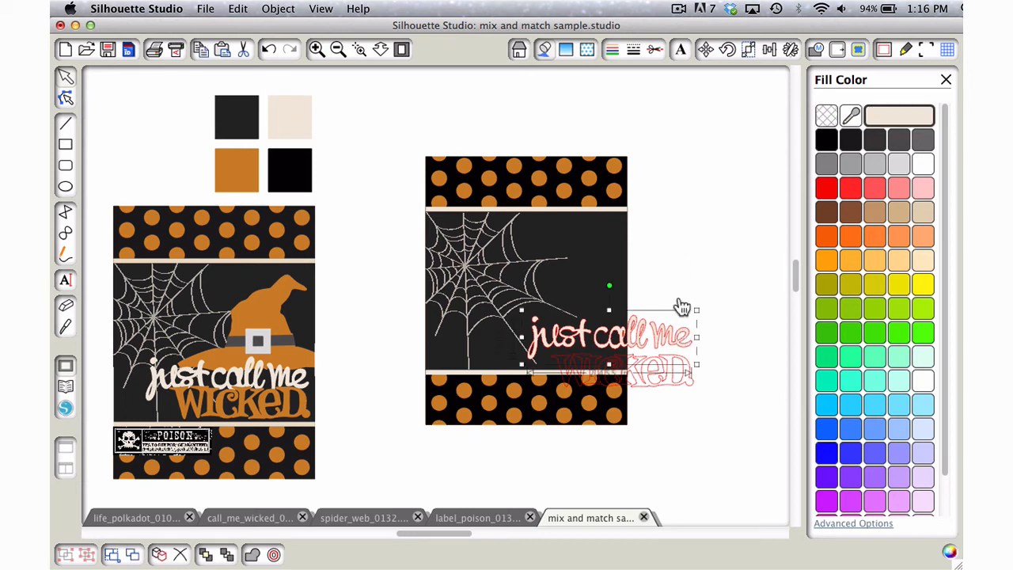
pyautogui.click(611, 48)
pyautogui.click(826, 117)
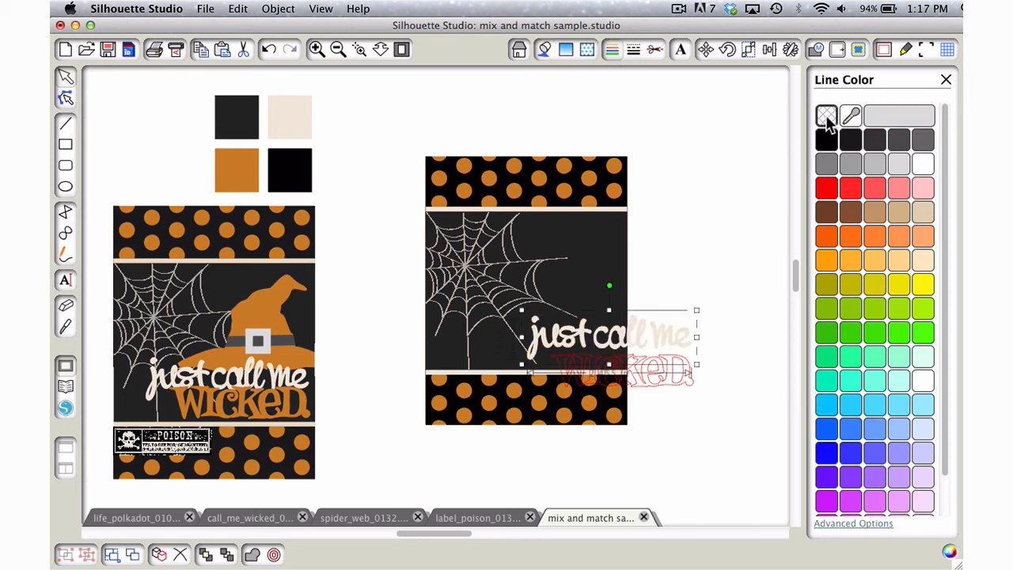
pyautogui.click(714, 164)
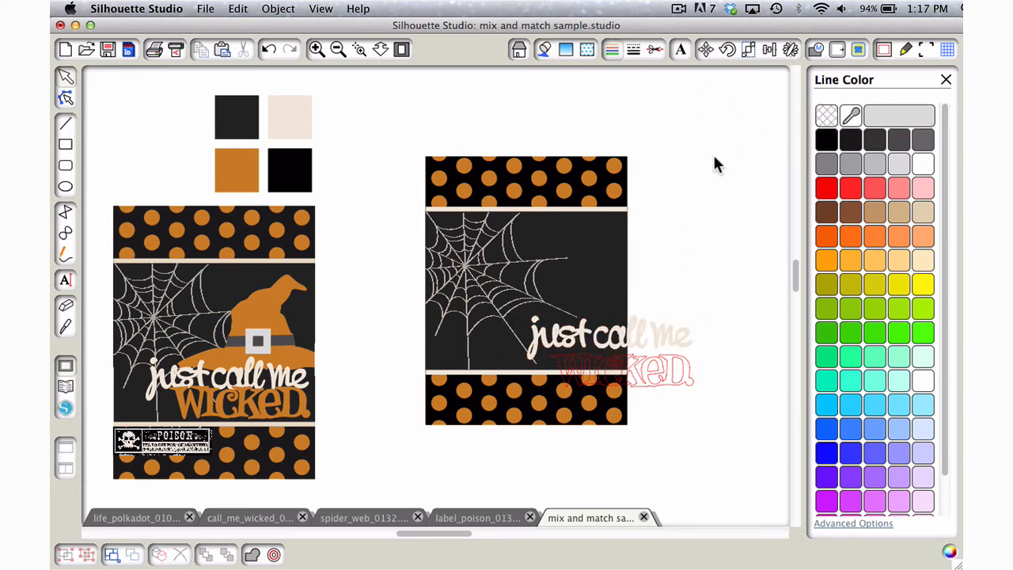
# Remove the red outline from the "WICKED" lettering by setting its line colour to transparent
pyautogui.click(691, 369)
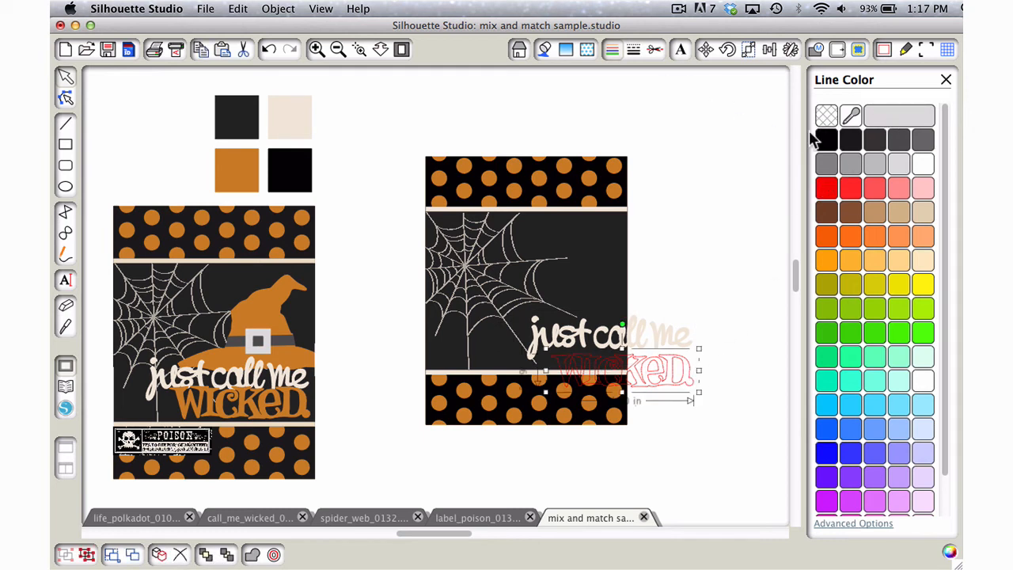
pyautogui.click(826, 117)
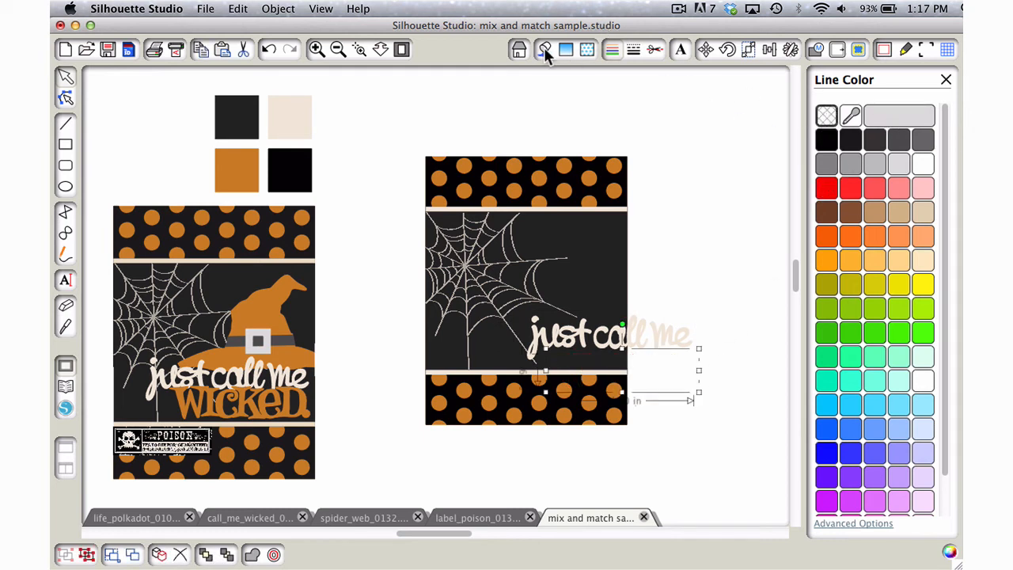
# Fill the "WICKED" lettering with the orange sampled from the swatch and make it a compound path
pyautogui.click(545, 48)
pyautogui.click(851, 116)
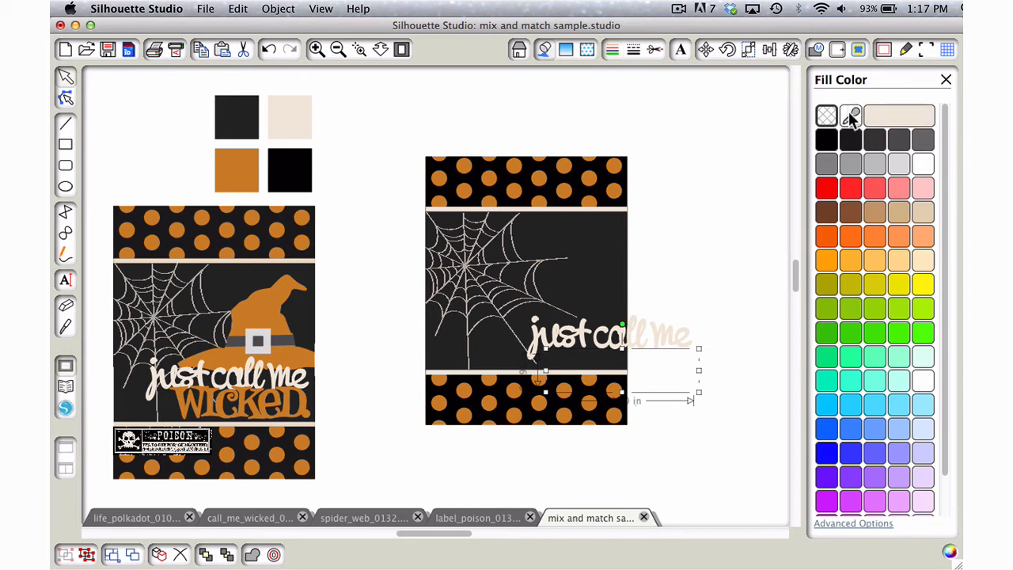
pyautogui.click(253, 167)
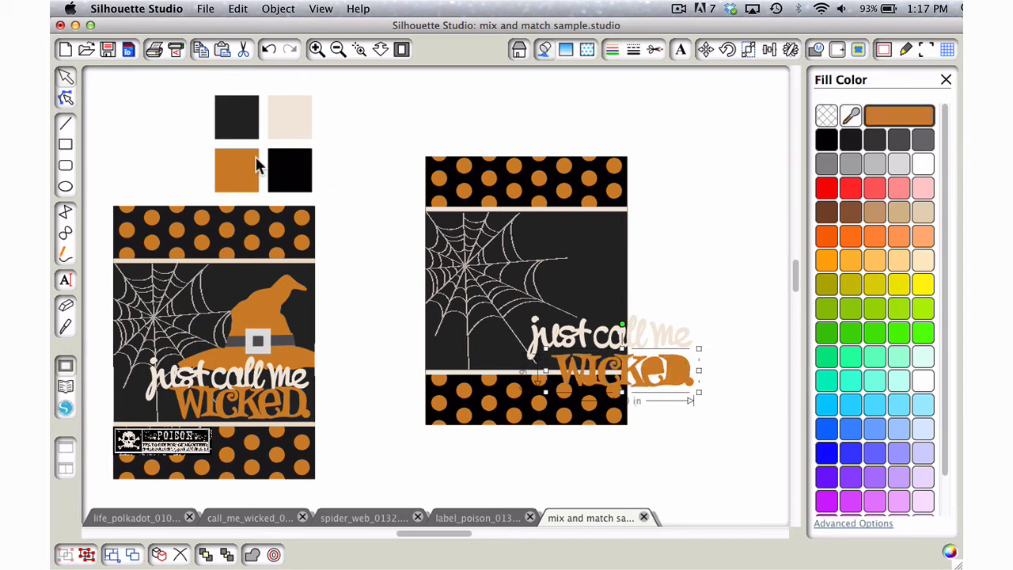
pyautogui.rightClick(687, 385)
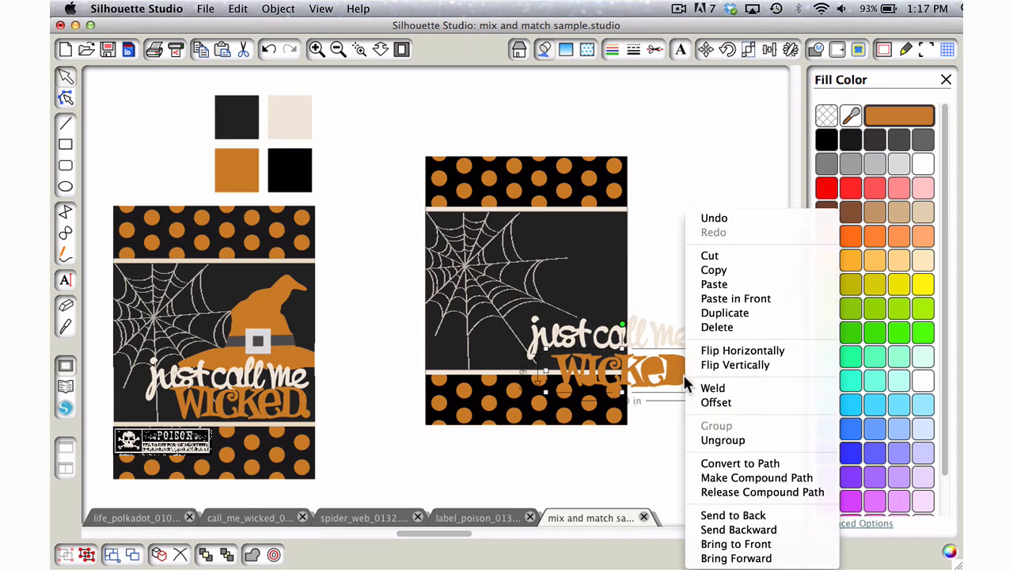
pyautogui.click(718, 477)
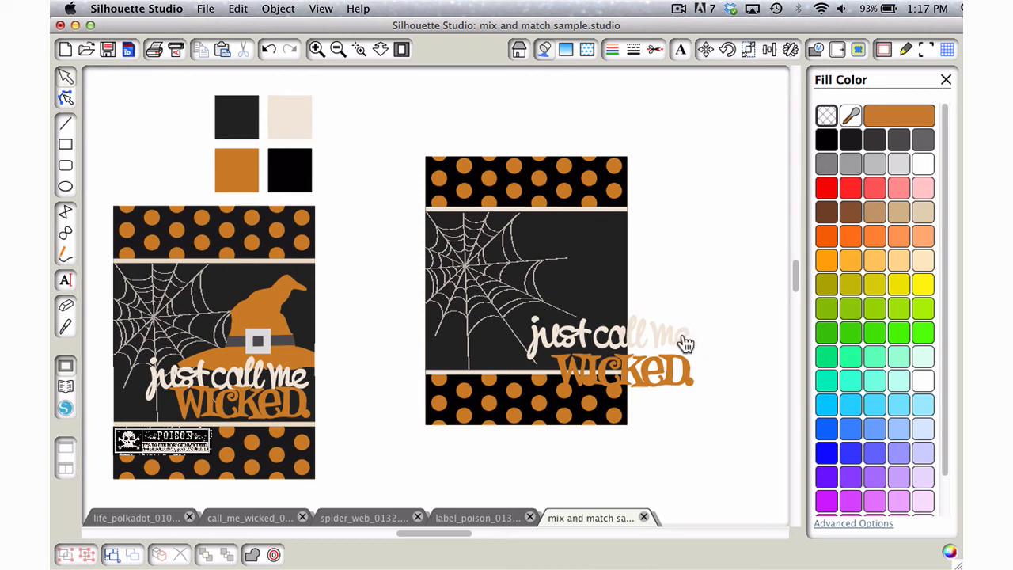
# Lower "just call me" closer to "WICKED" and move both words into the lower-right corner of the new card's dark panel
pyautogui.moveTo(685, 342); pyautogui.dragTo(685, 353)
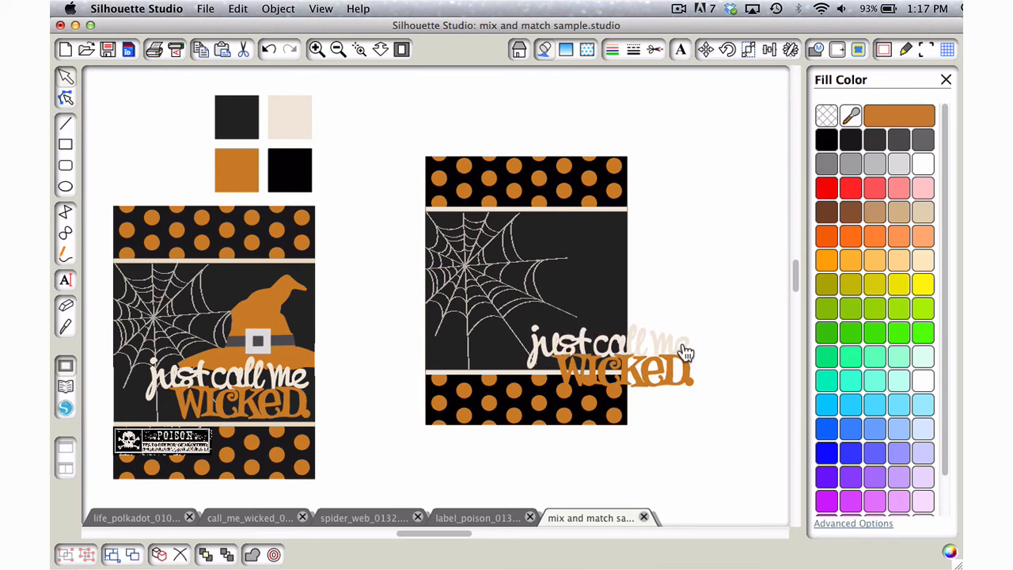
pyautogui.moveTo(717, 318); pyautogui.dragTo(675, 391)
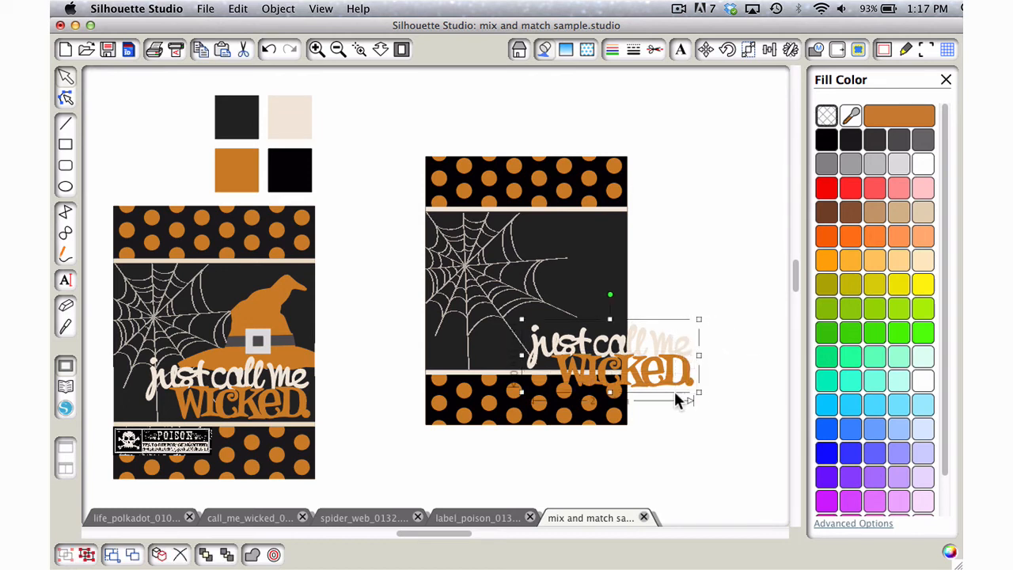
pyautogui.moveTo(631, 352); pyautogui.dragTo(567, 334)
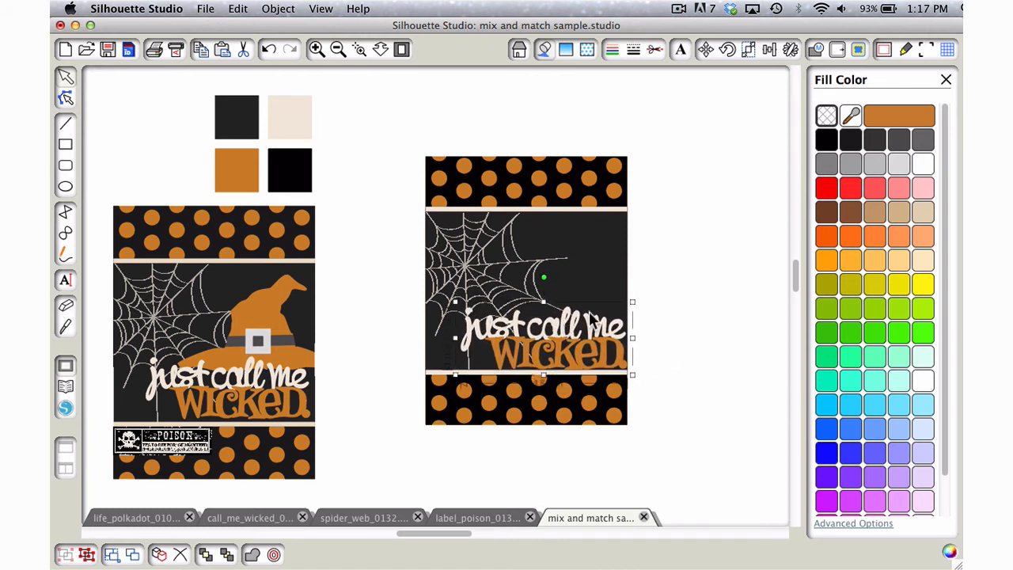
pyautogui.click(696, 257)
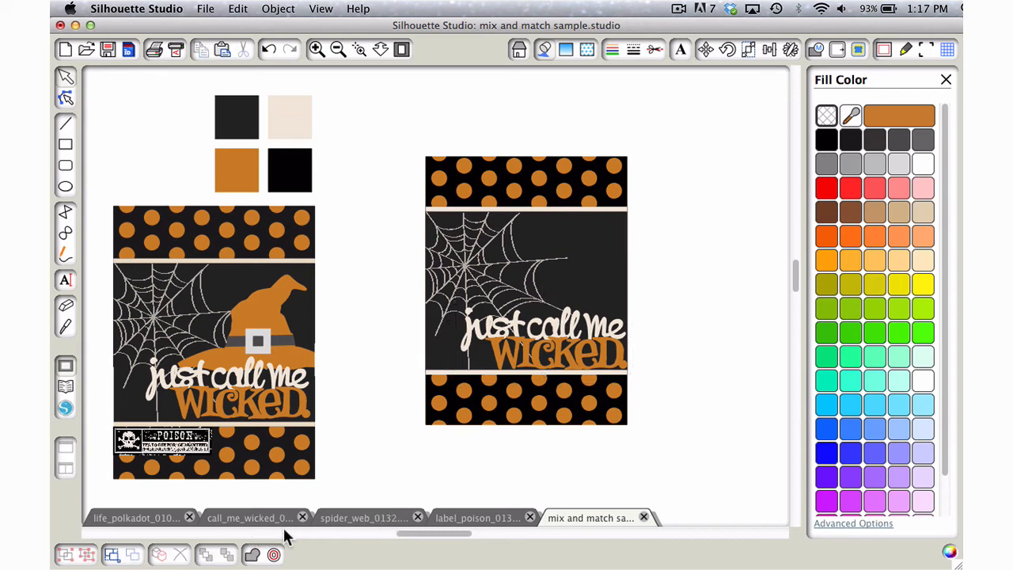
# Copy the witch hat, hat band and buckle from call_me_wicked_0076 into the mix and match sample file
pyautogui.click(253, 518)
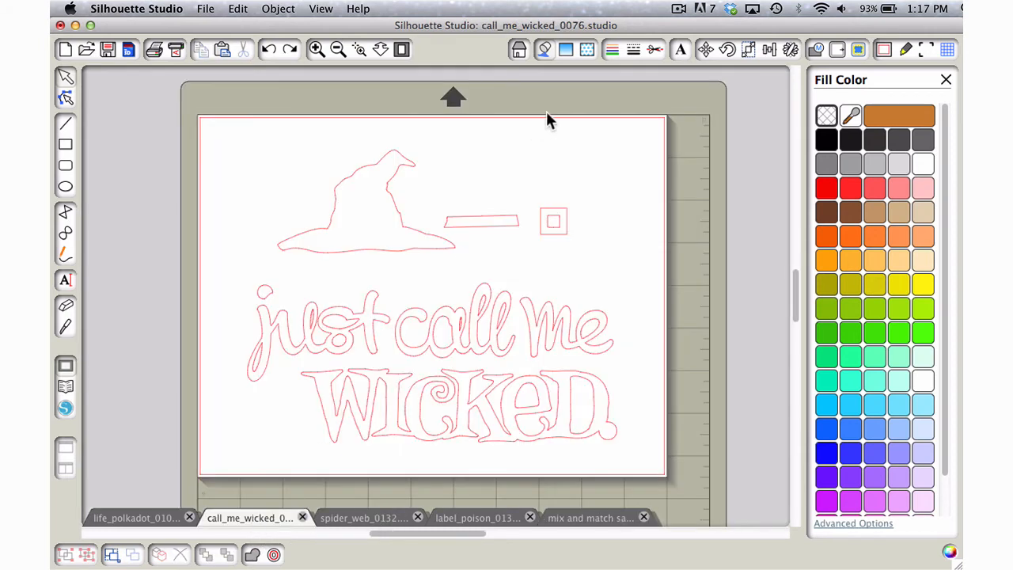
pyautogui.moveTo(594, 136); pyautogui.dragTo(321, 248)
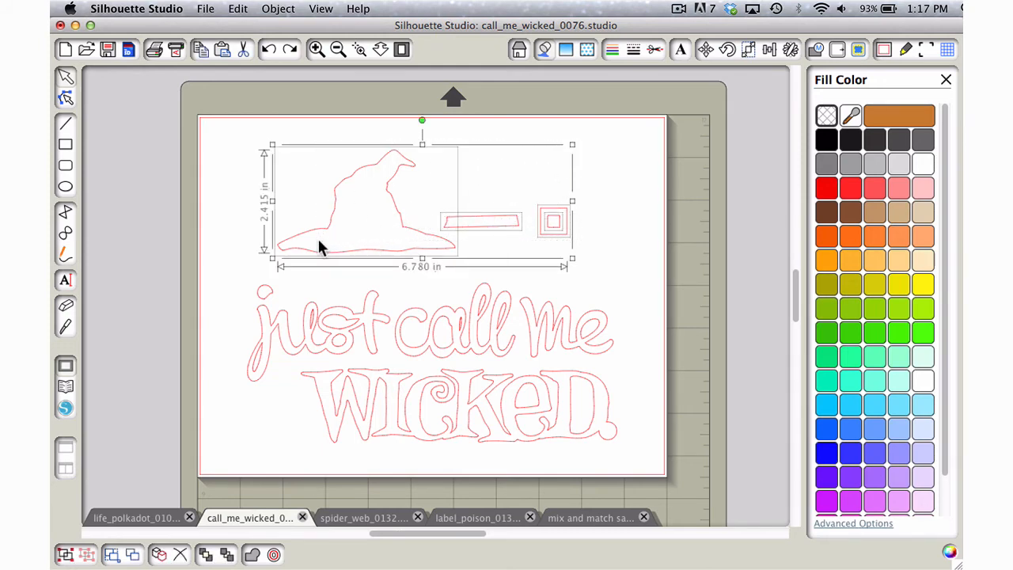
pyautogui.click(586, 517)
pyautogui.press('super+v')
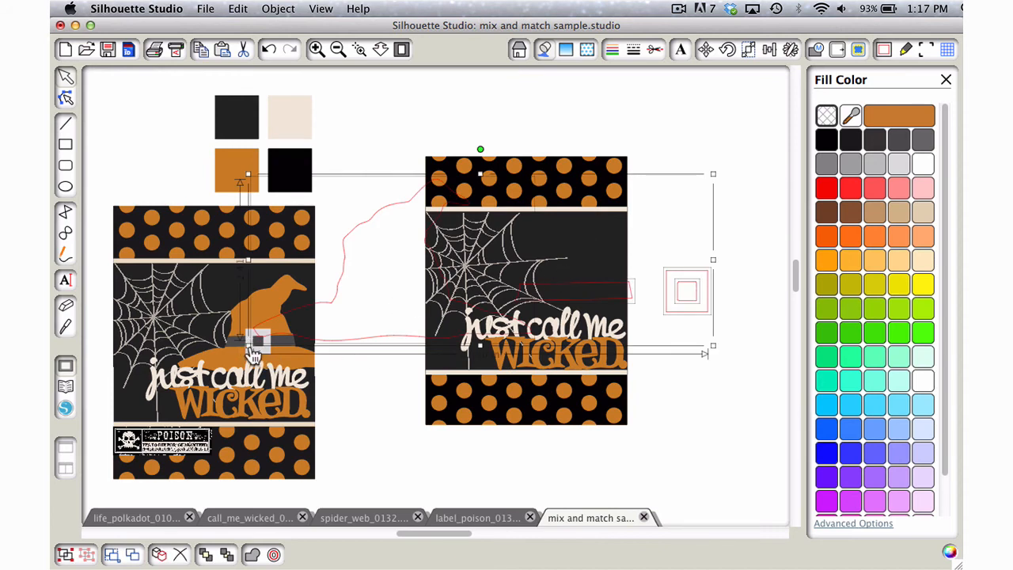
# Shrink the pasted hat pieces proportionally to about 3.690 x 1.315 in and move them above the new card's upper-right corner
pyautogui.moveTo(249, 342); pyautogui.dragTo(447, 238)
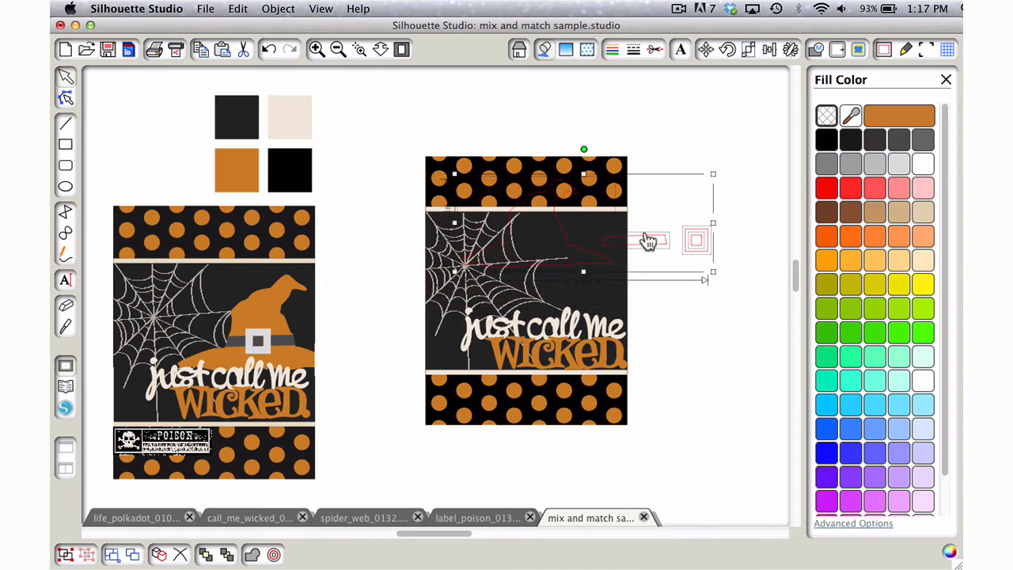
pyautogui.moveTo(589, 253); pyautogui.dragTo(659, 153)
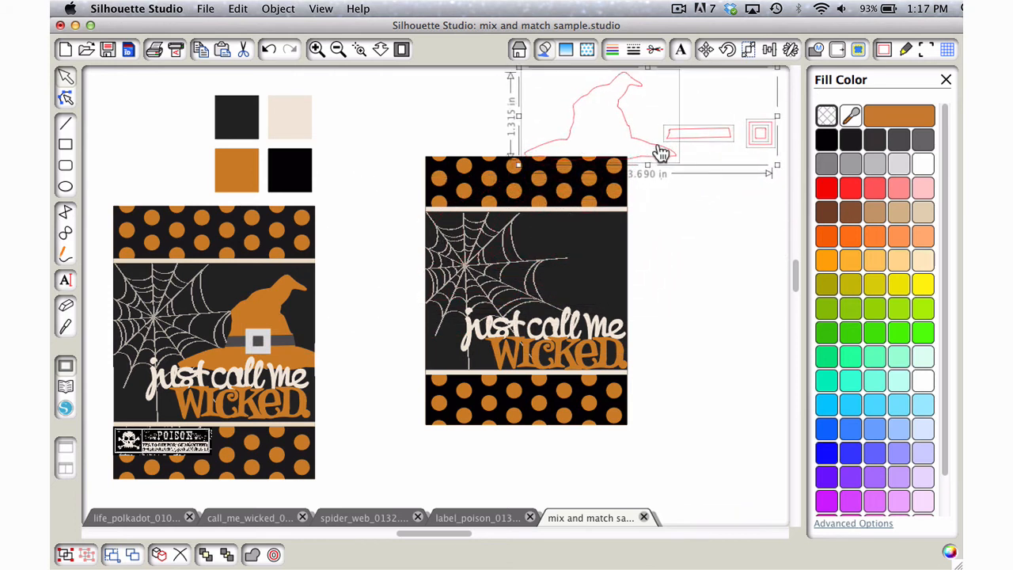
pyautogui.click(741, 235)
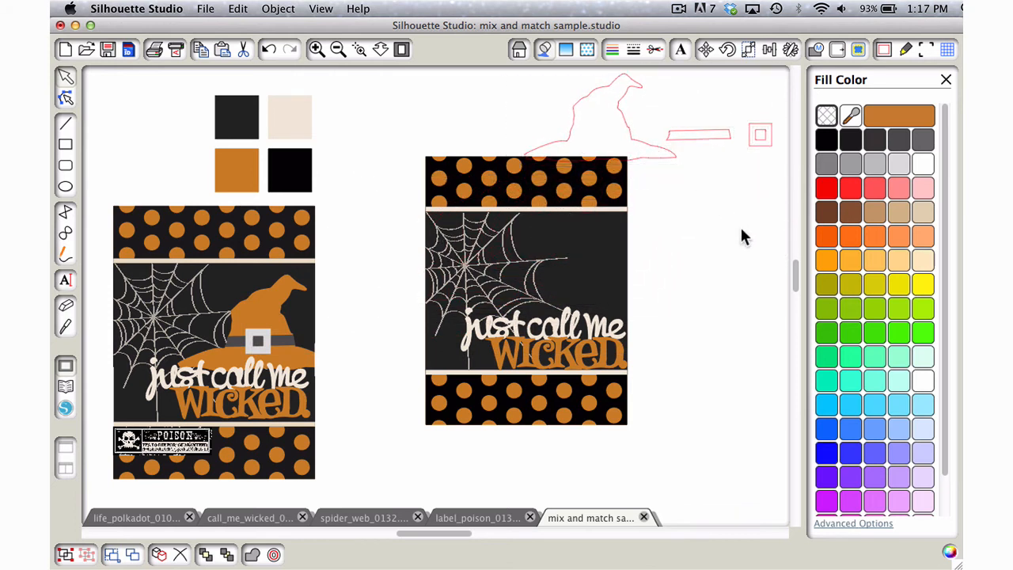
# Combine the buckle's inner and outer squares into a compound path
pyautogui.click(763, 138)
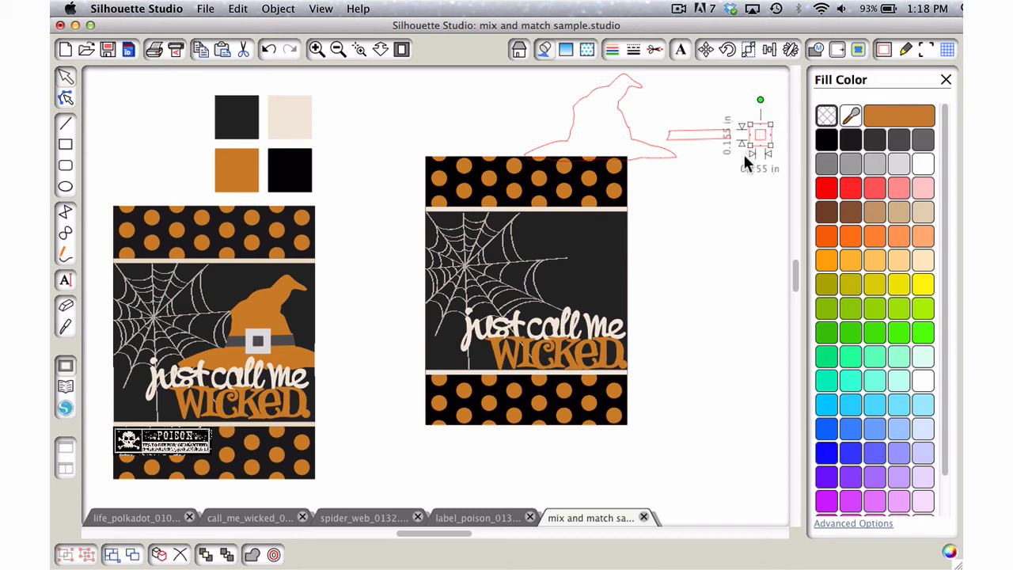
pyautogui.click(747, 183)
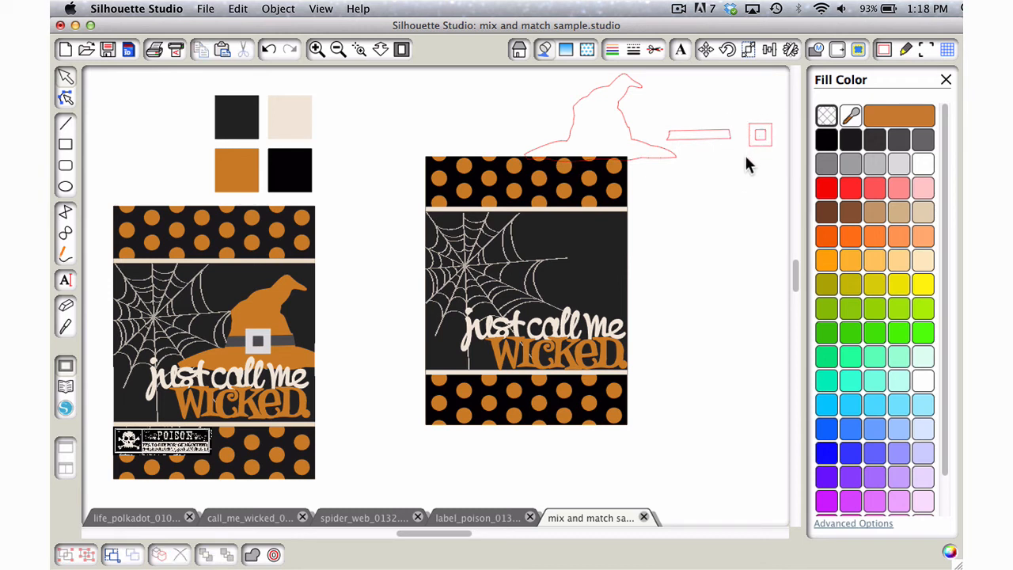
pyautogui.click(760, 136)
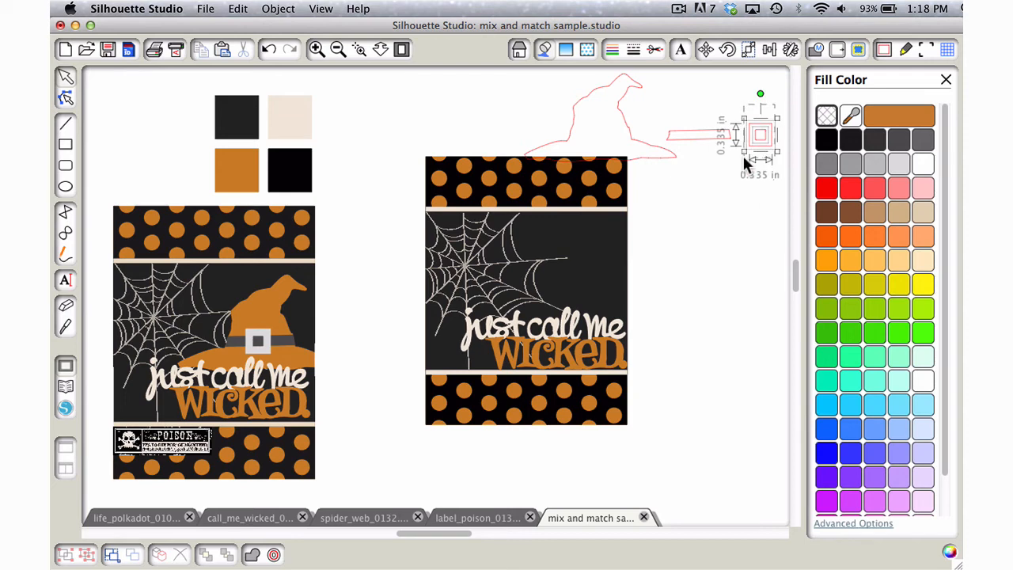
pyautogui.rightClick(757, 145)
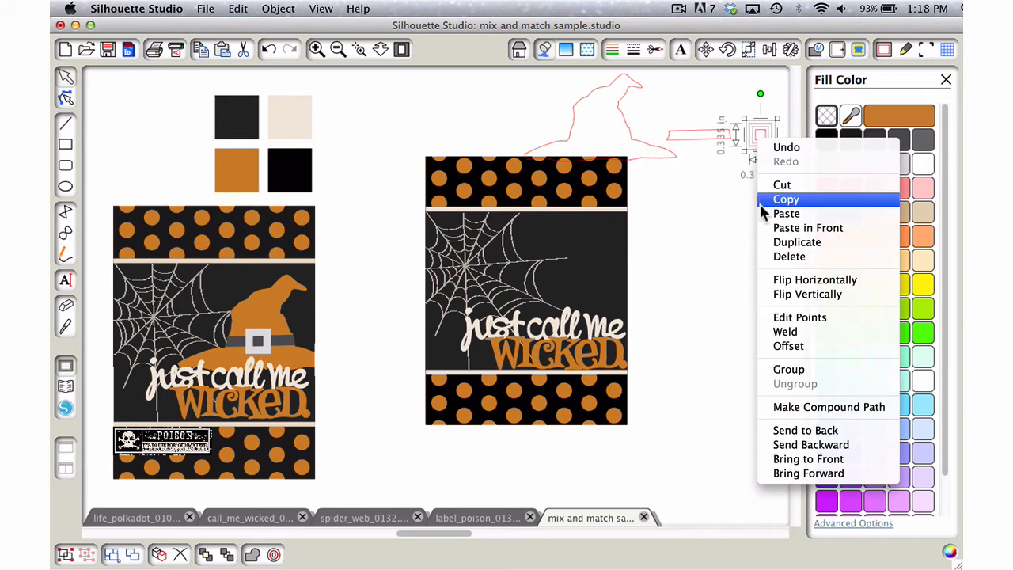
pyautogui.click(786, 406)
pyautogui.click(753, 304)
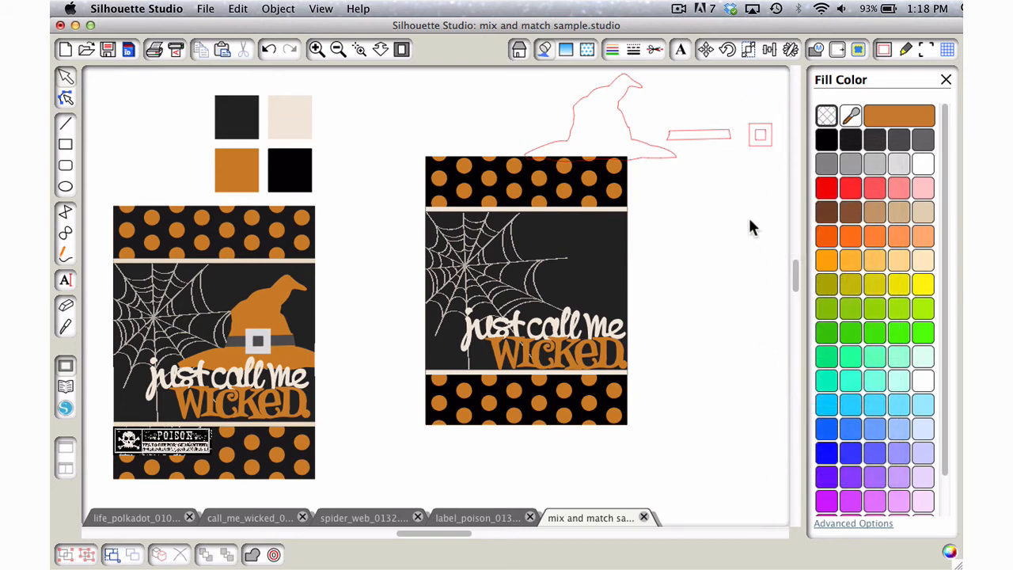
# Fill the buckle with light grey and the hat band with dark grey
pyautogui.click(756, 137)
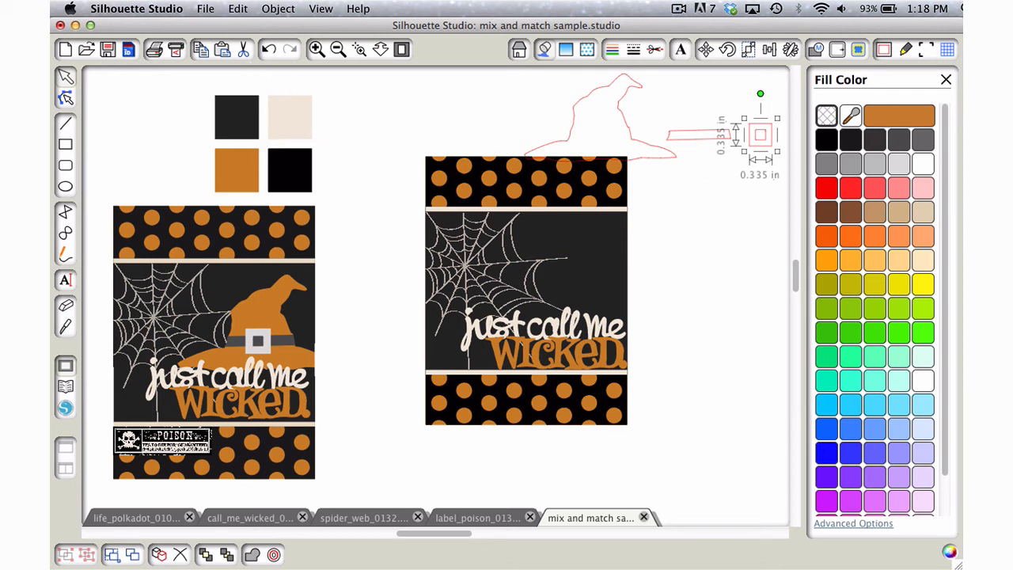
pyautogui.click(898, 163)
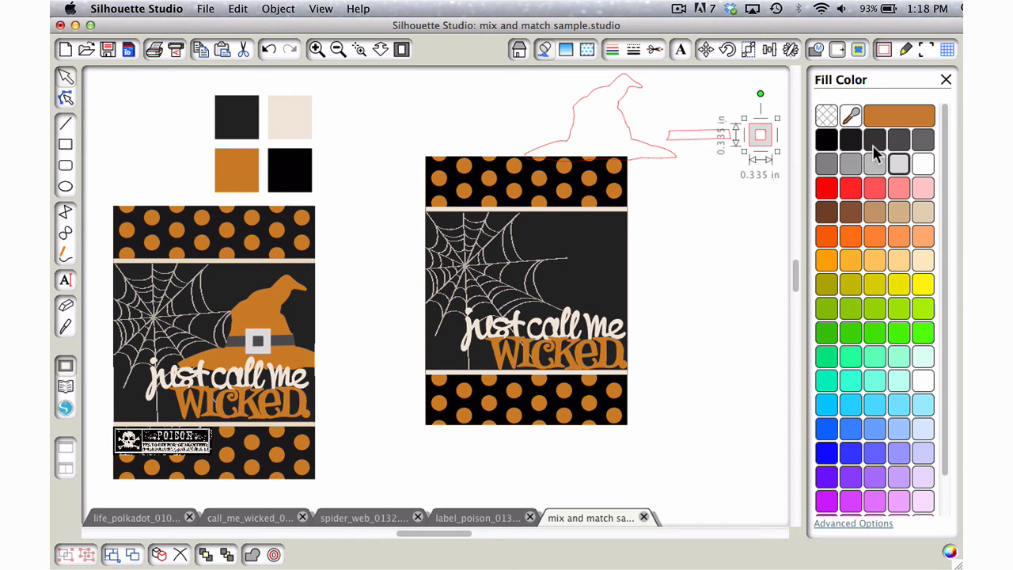
pyautogui.click(699, 139)
pyautogui.click(698, 139)
pyautogui.click(897, 140)
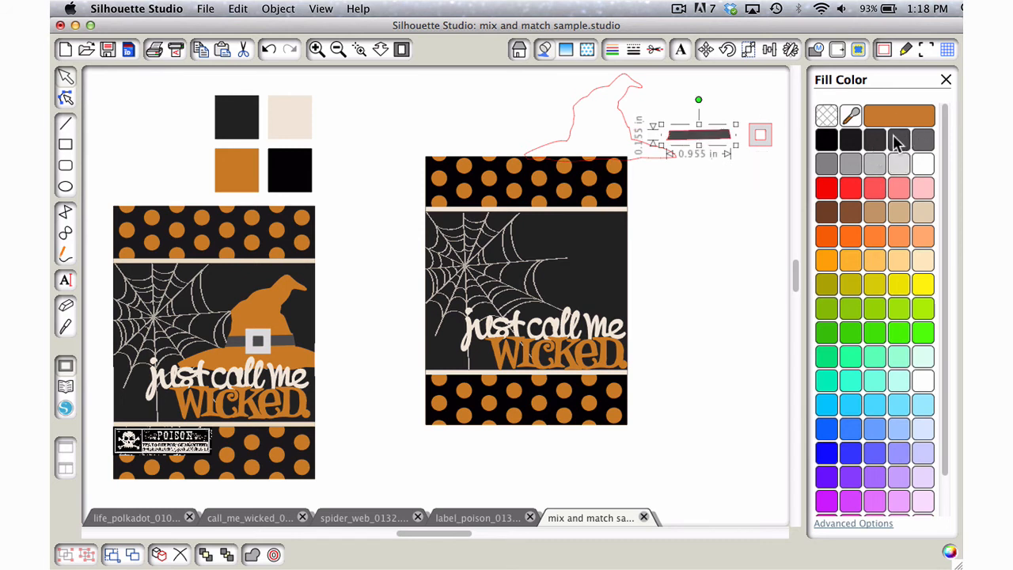
pyautogui.click(740, 213)
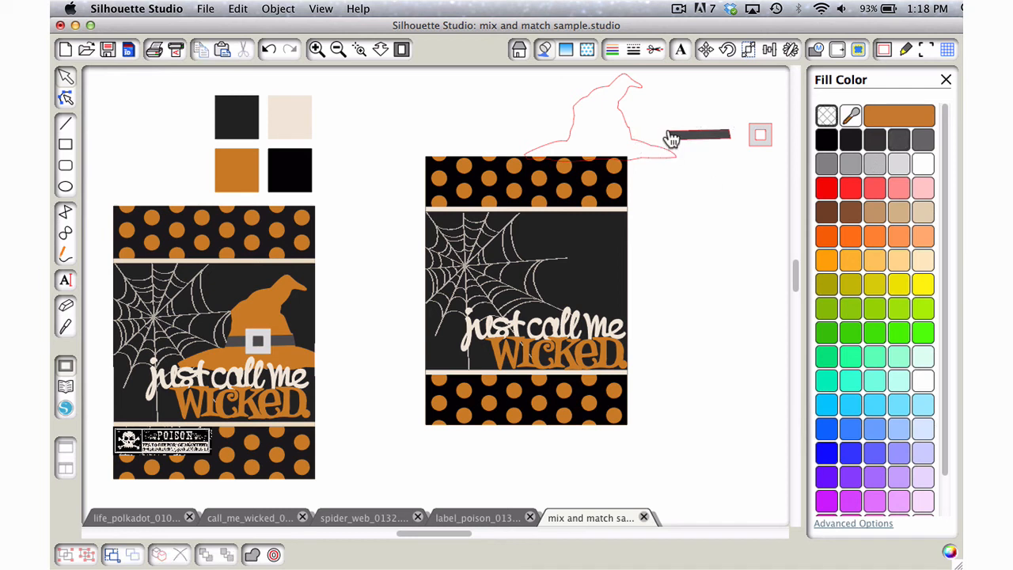
# Fill the witch hat with the previously sampled orange
pyautogui.click(627, 136)
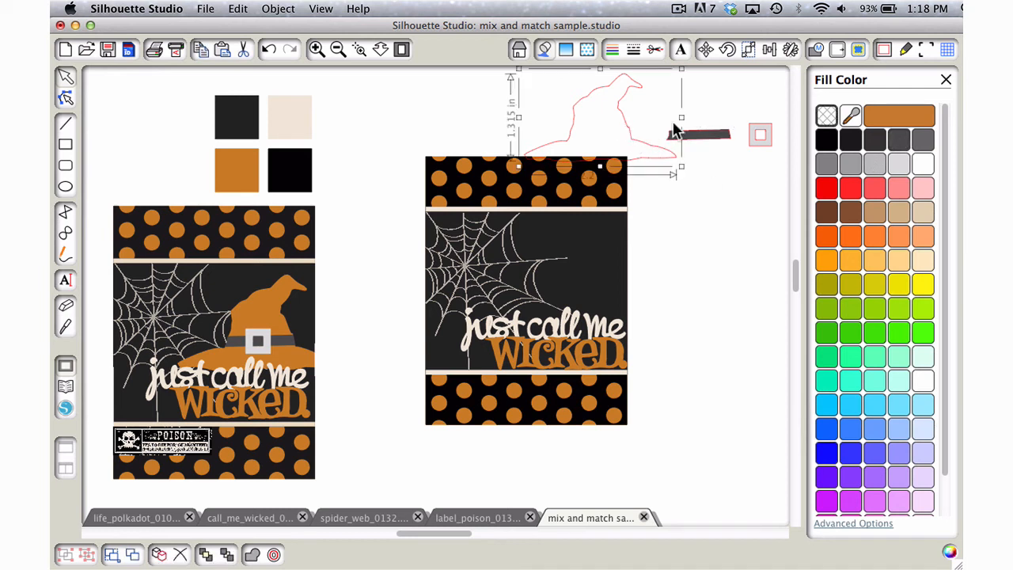
pyautogui.click(879, 117)
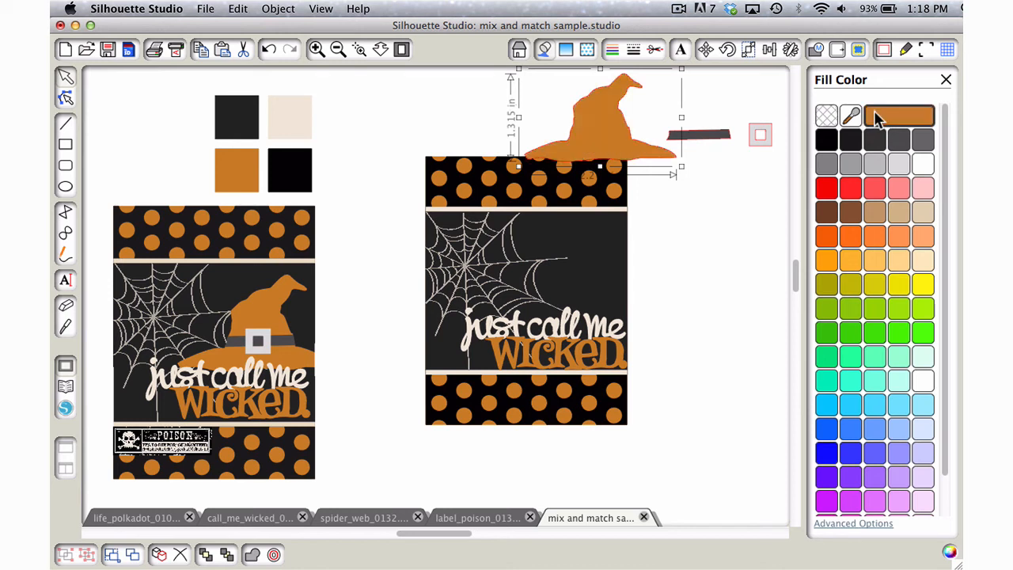
pyautogui.click(563, 89)
# Remove the red outlines from the hat, band and buckle together by setting their line colour to transparent
pyautogui.moveTo(565, 92); pyautogui.dragTo(767, 143)
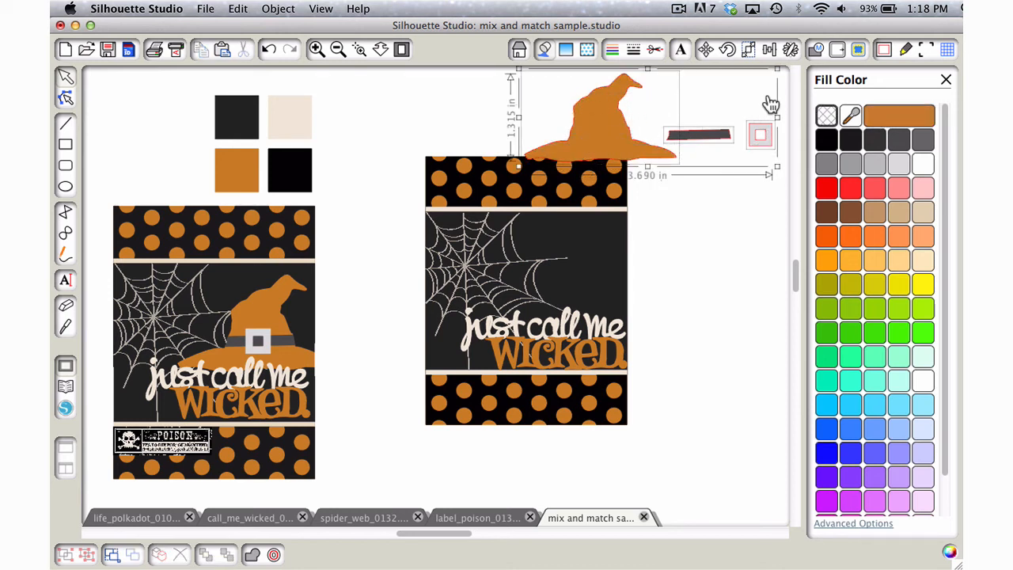
pyautogui.click(606, 51)
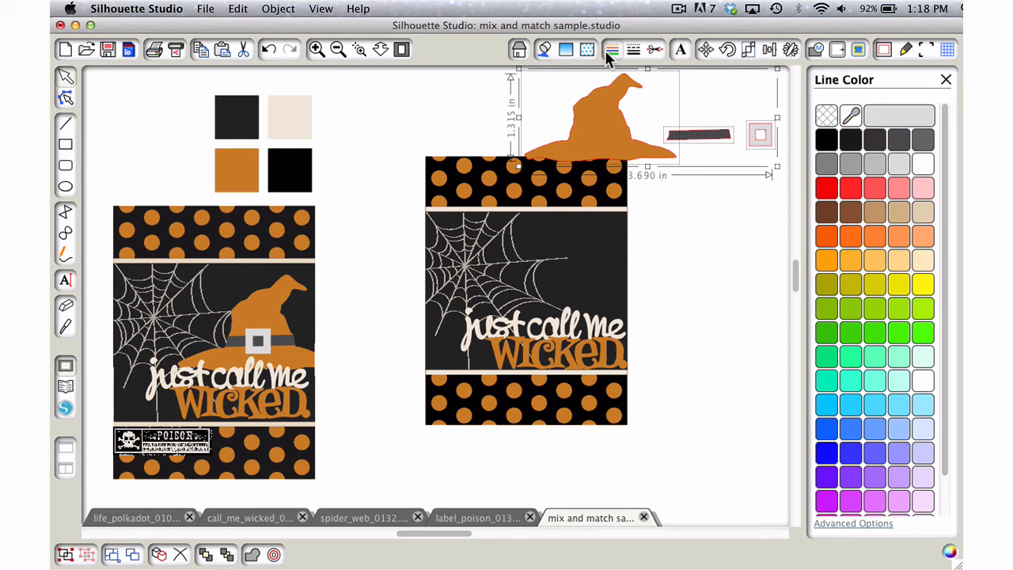
pyautogui.click(825, 117)
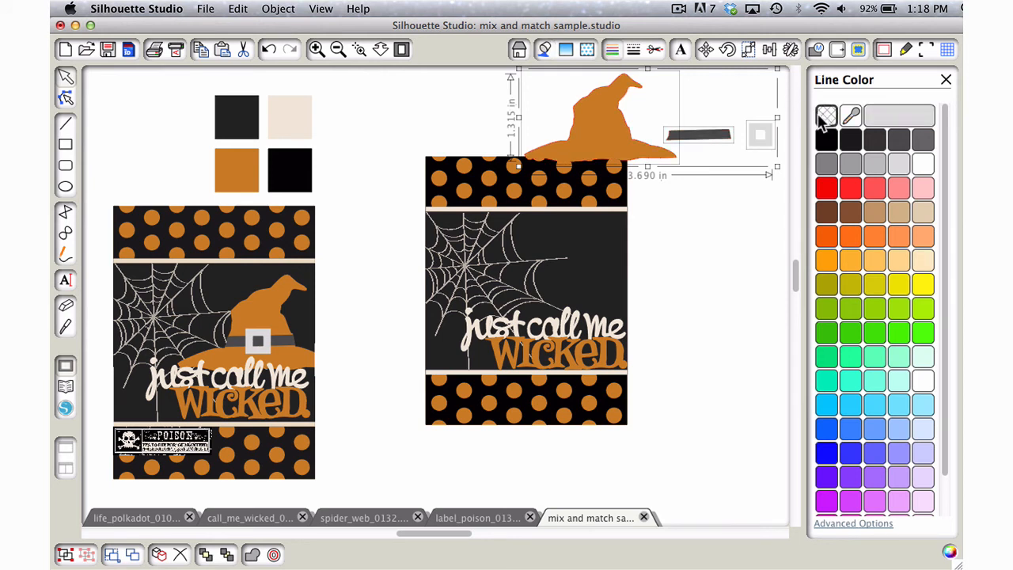
pyautogui.click(698, 213)
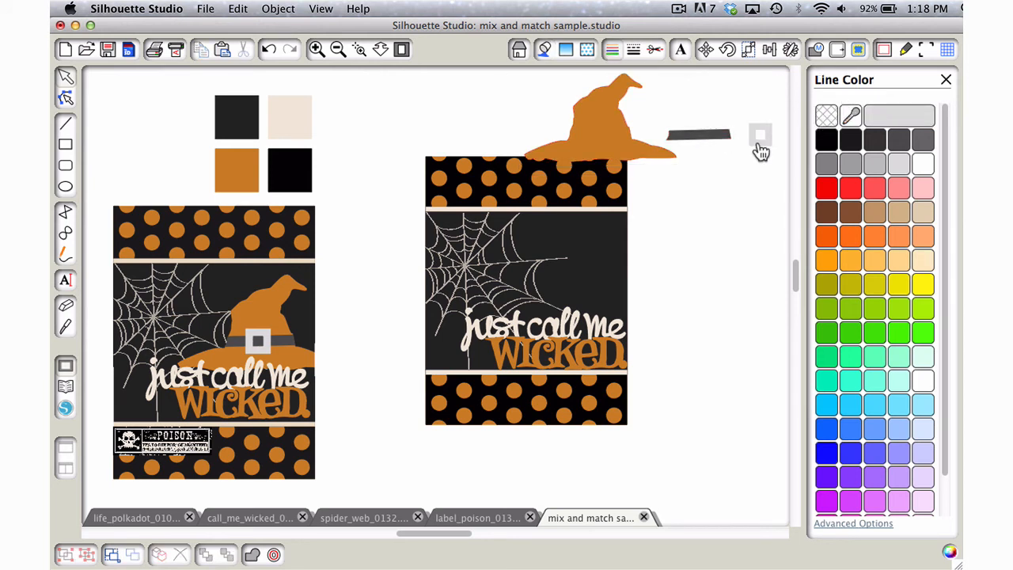
# Place the dark band across the base of the hat's cone and centre the buckle on the band
pyautogui.moveTo(695, 143); pyautogui.dragTo(606, 143)
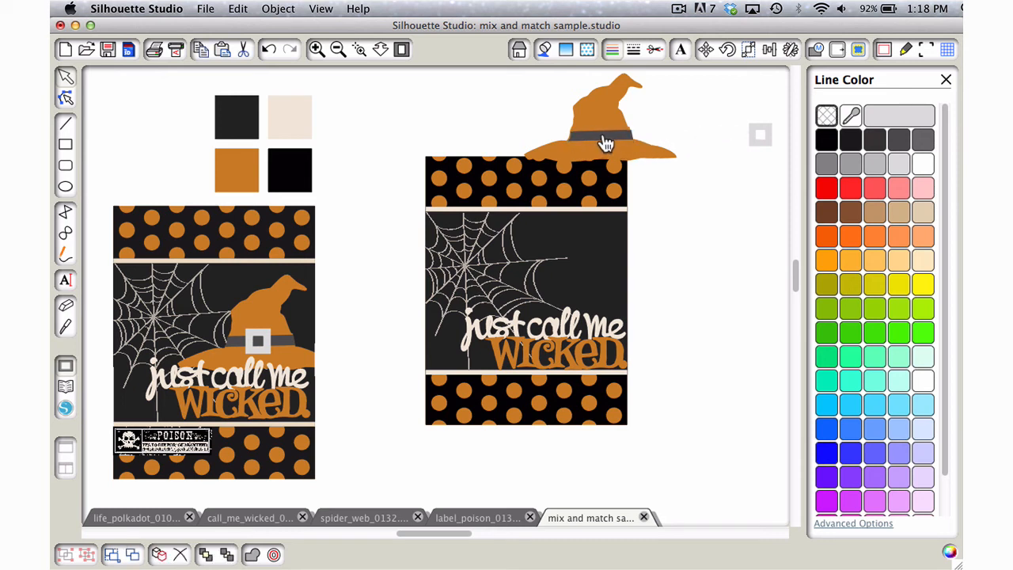
pyautogui.click(732, 136)
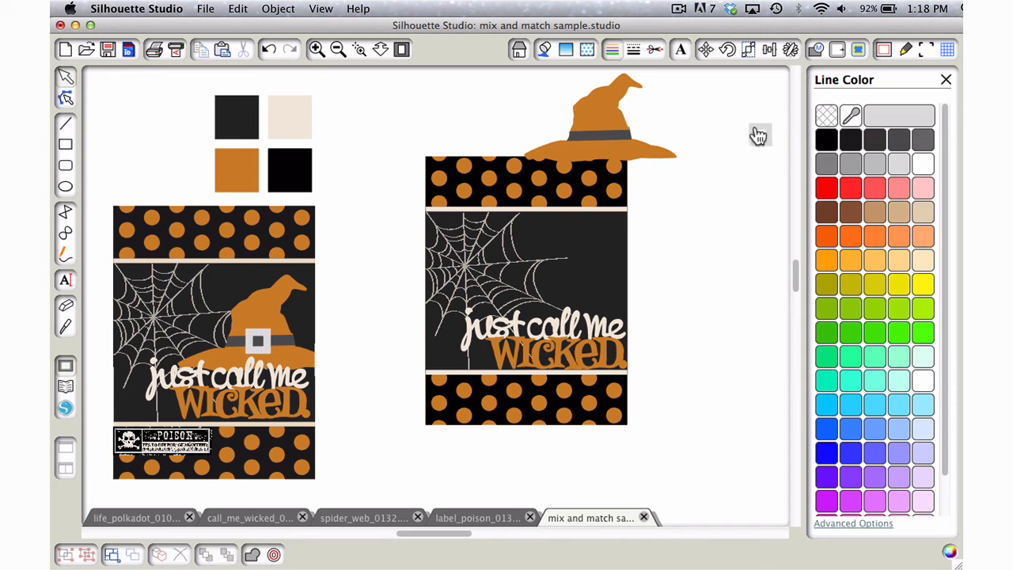
pyautogui.click(599, 138)
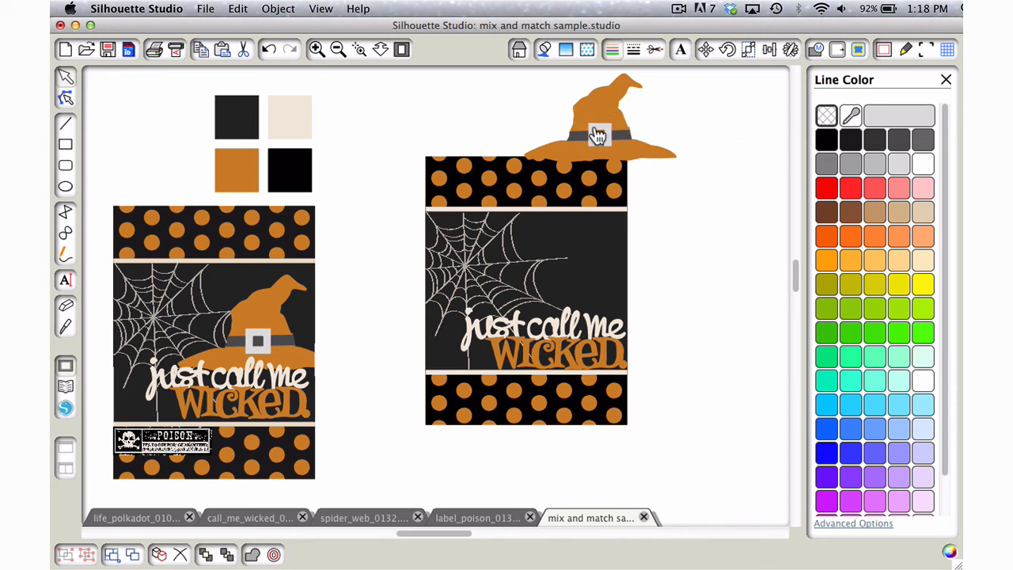
# Group the assembled hat and place it on the right side of the new card's dark panel, behind the lettering
pyautogui.click(659, 109)
pyautogui.moveTo(656, 113); pyautogui.dragTo(567, 293)
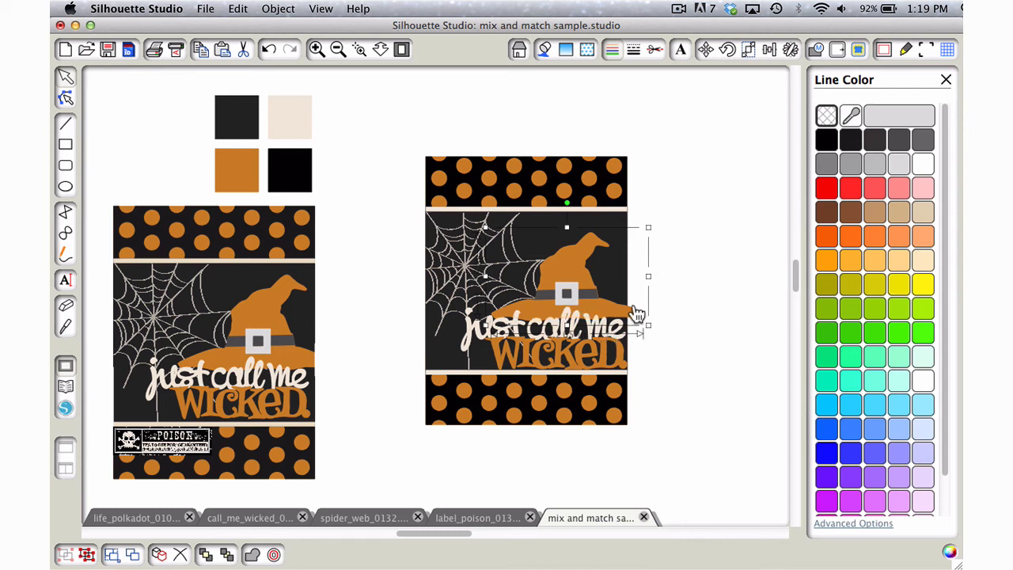
# Enlarge the grouped witch hat slightly and shift it right so its brim overhangs the card's right edge
pyautogui.moveTo(629, 319); pyautogui.dragTo(633, 319)
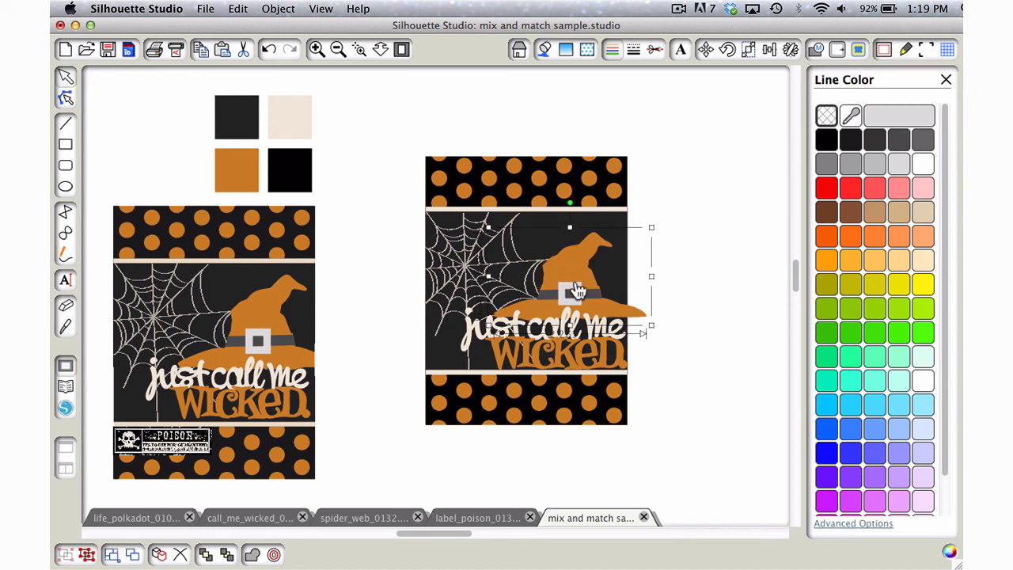
pyautogui.moveTo(488, 227); pyautogui.dragTo(470, 208)
pyautogui.moveTo(557, 256); pyautogui.dragTo(572, 255)
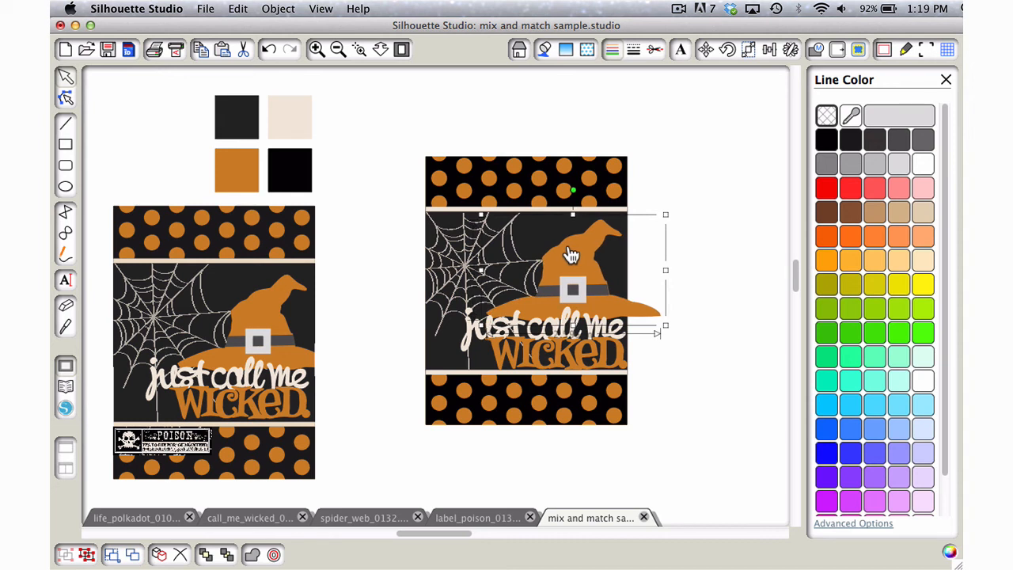
pyautogui.click(685, 156)
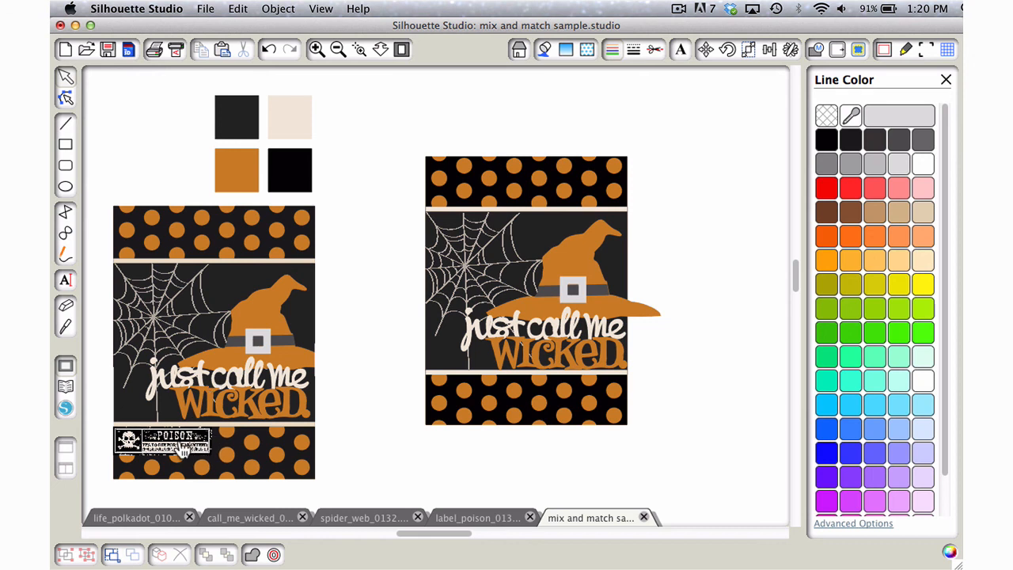
# Copy the poison label from label_poison_0132 into the mix and match sample document and move it up to the new card
pyautogui.click(468, 516)
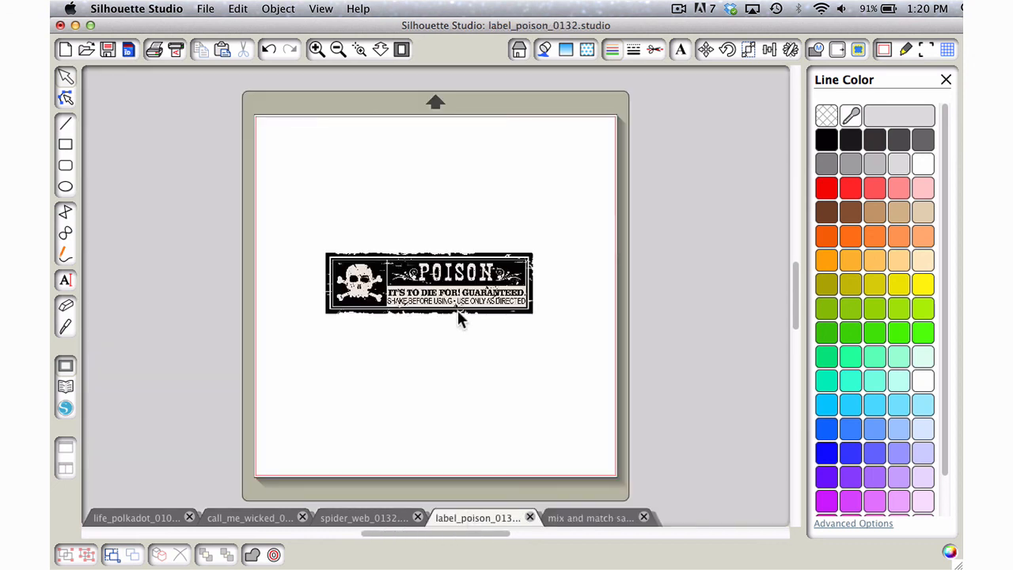
pyautogui.click(449, 290)
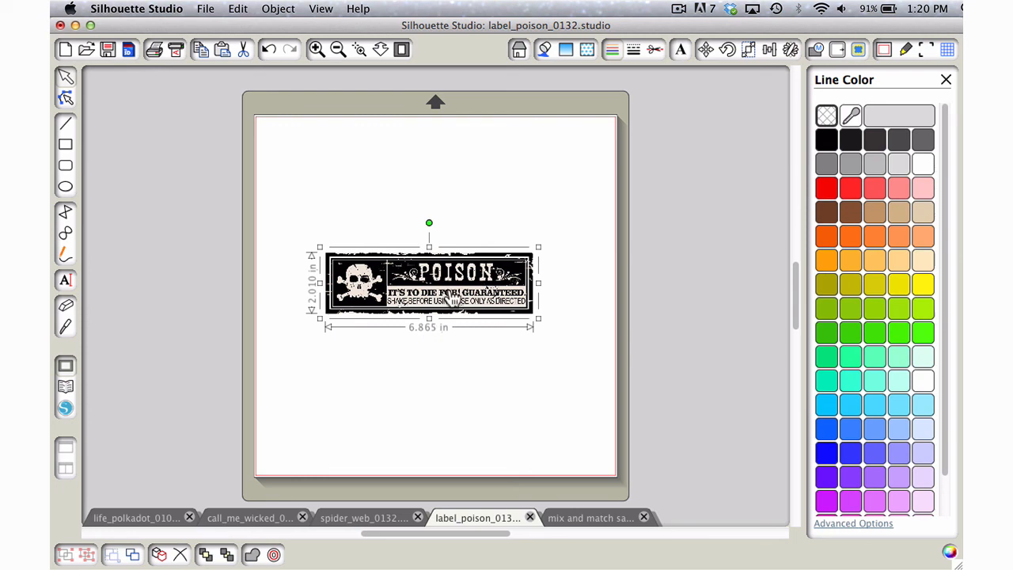
pyautogui.click(585, 519)
pyautogui.press('super+v')
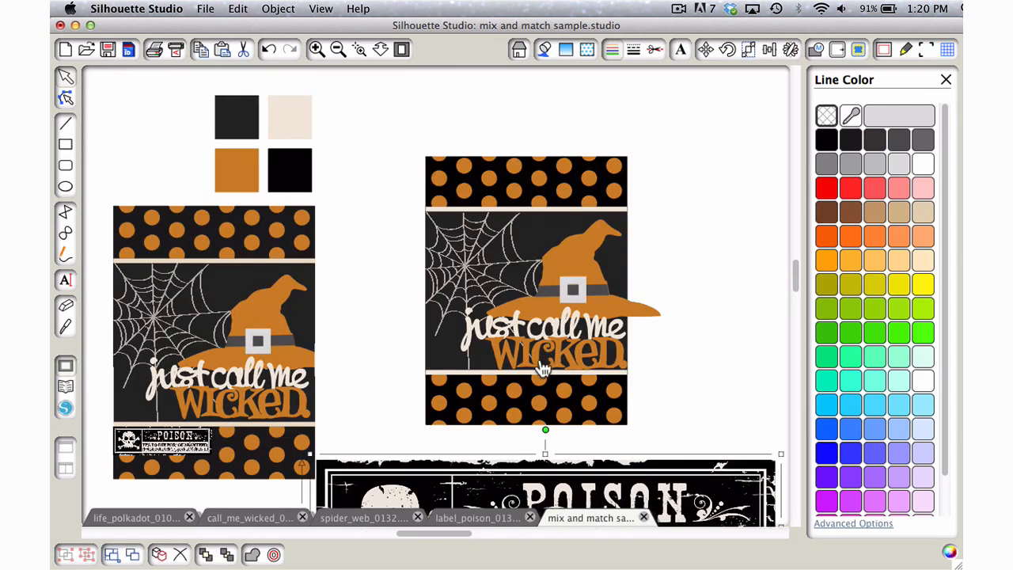
pyautogui.moveTo(546, 493); pyautogui.dragTo(583, 368)
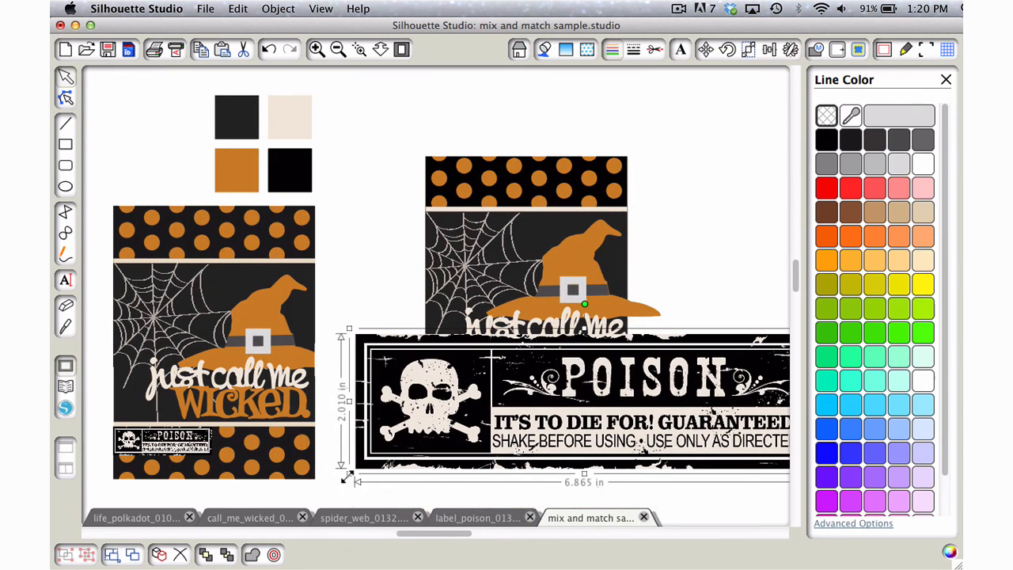
# Scale the poison label down proportionally to about 0.4 in high and place it at the upper left of the card's lower polka-dot strip
pyautogui.moveTo(348, 477); pyautogui.dragTo(673, 290)
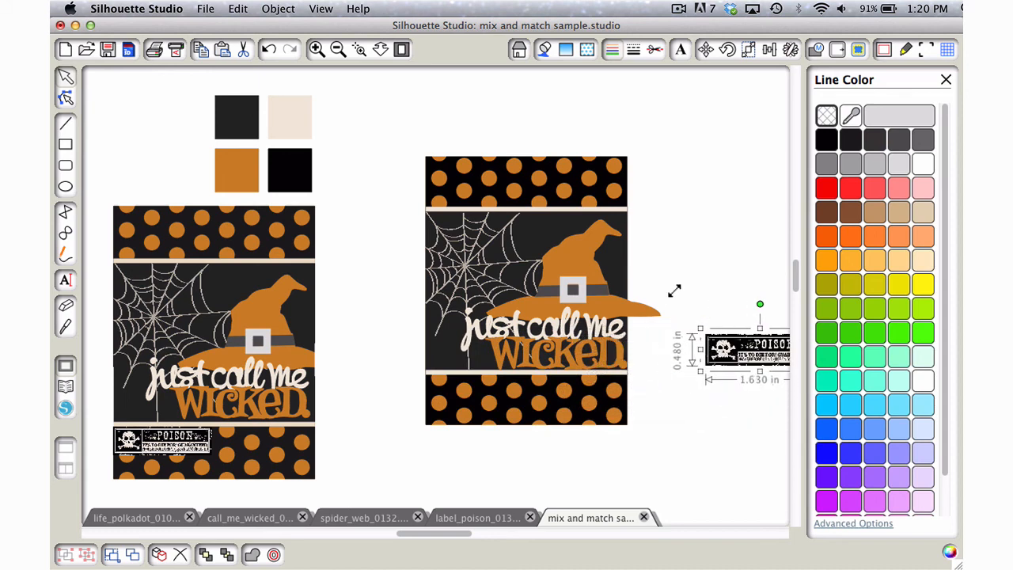
pyautogui.moveTo(746, 349); pyautogui.dragTo(520, 404)
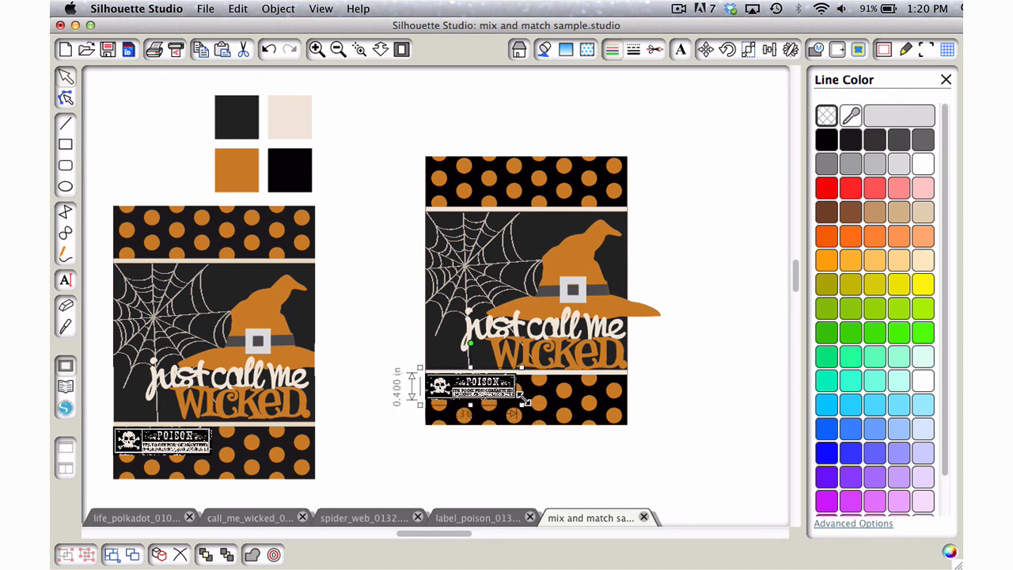
pyautogui.click(365, 240)
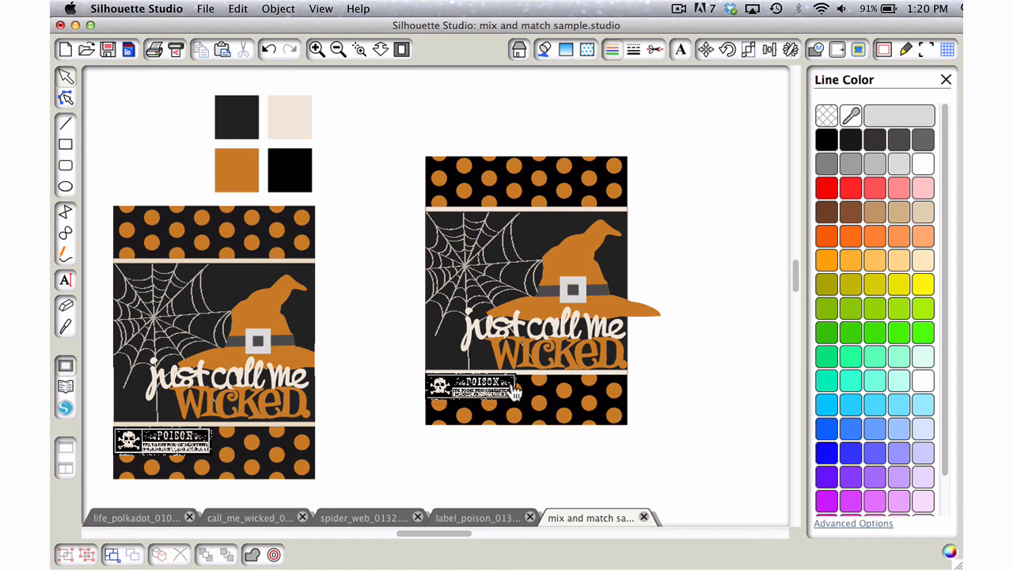
# Nudge the poison label slightly to the right, just inside the card's left edge
pyautogui.click(513, 389)
pyautogui.press('Right')
pyautogui.press('Right')
pyautogui.press('Right')
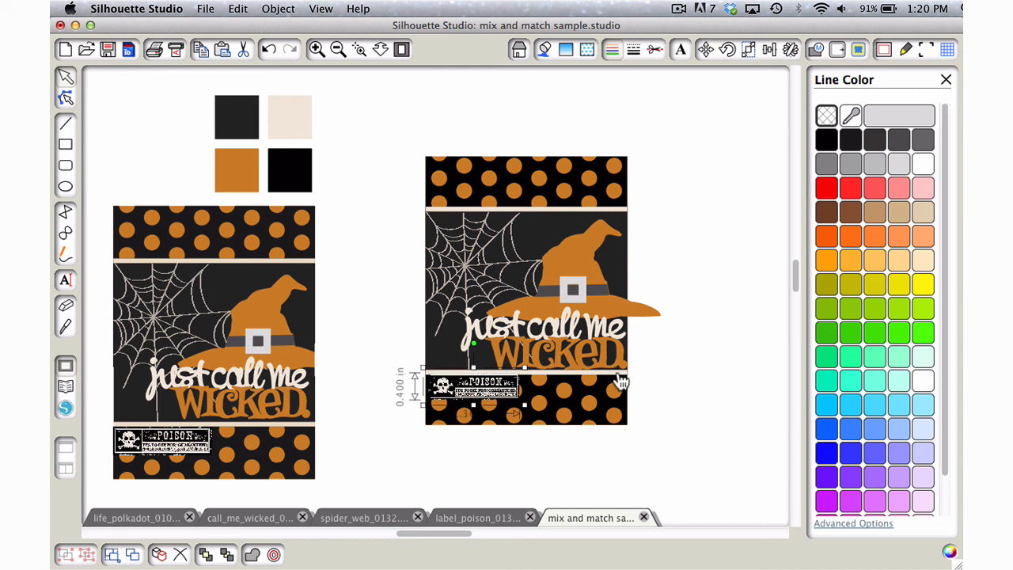
pyautogui.click(657, 338)
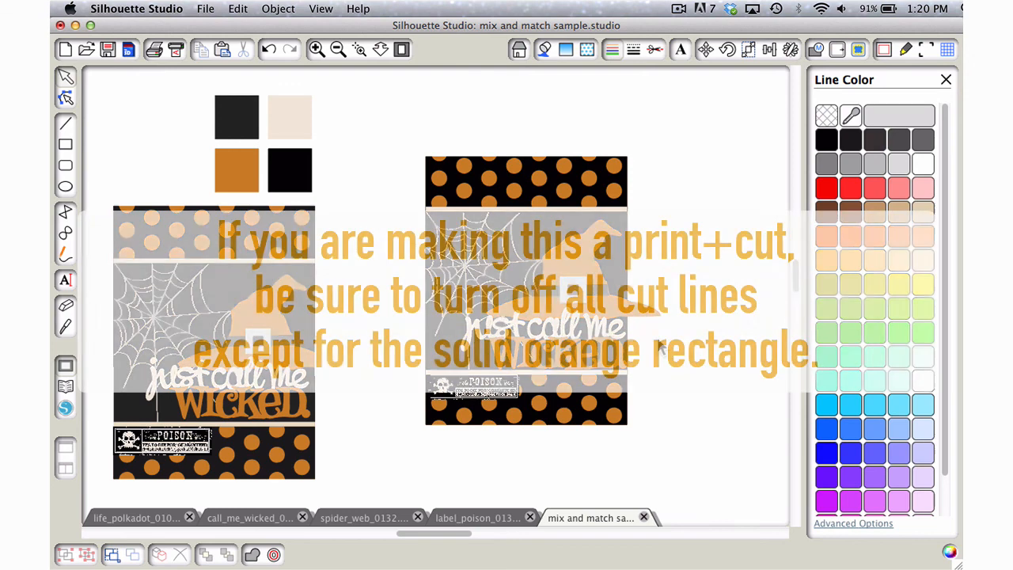